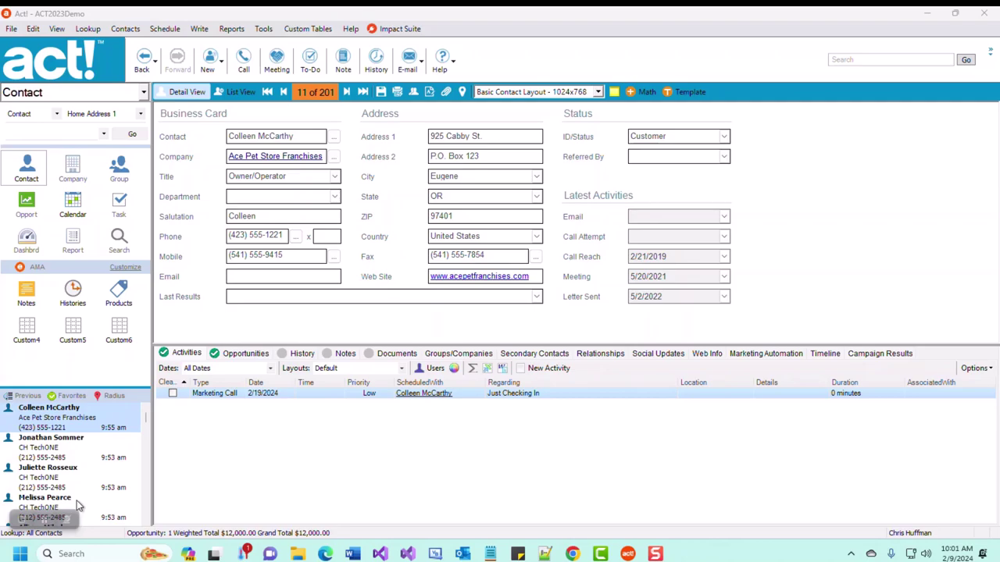
- Add the Campaign History tracking table through Impact Suite's Email Automation settings
click(395, 30)
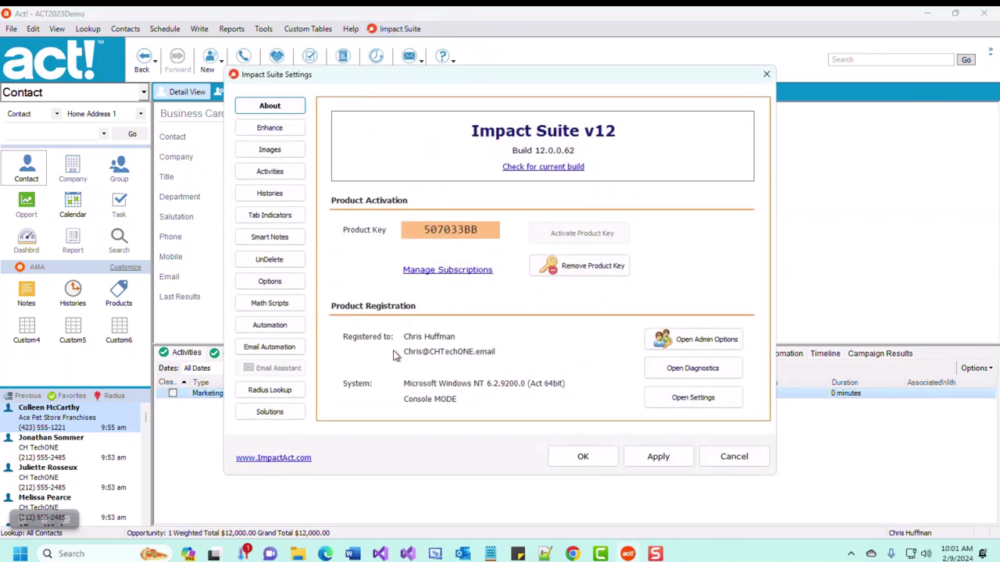
click(266, 353)
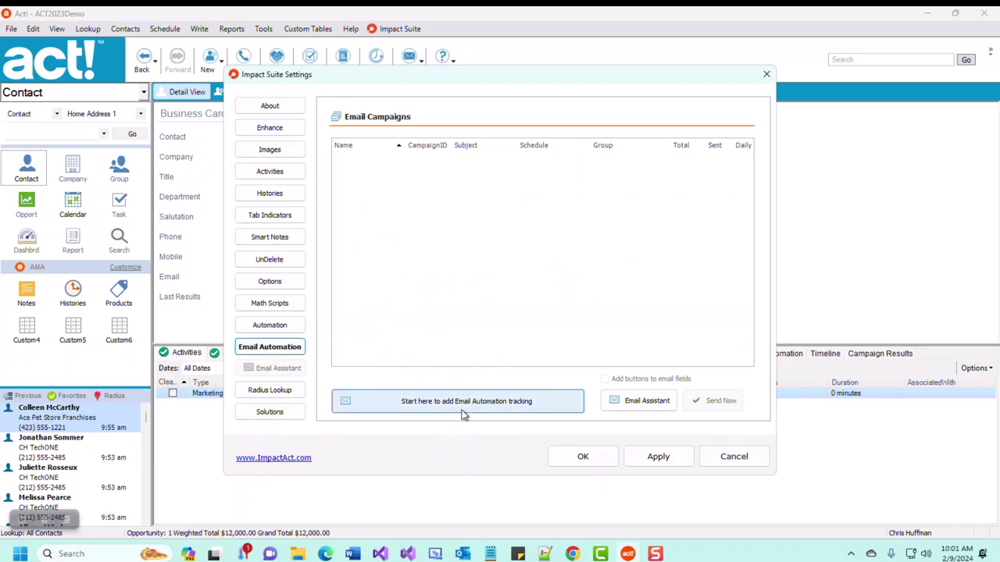
click(464, 407)
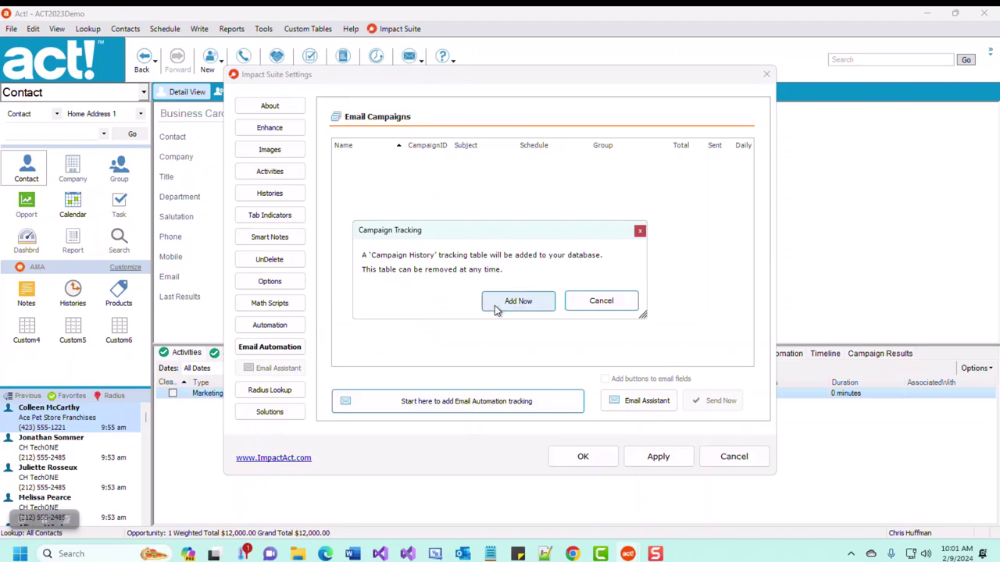
click(494, 306)
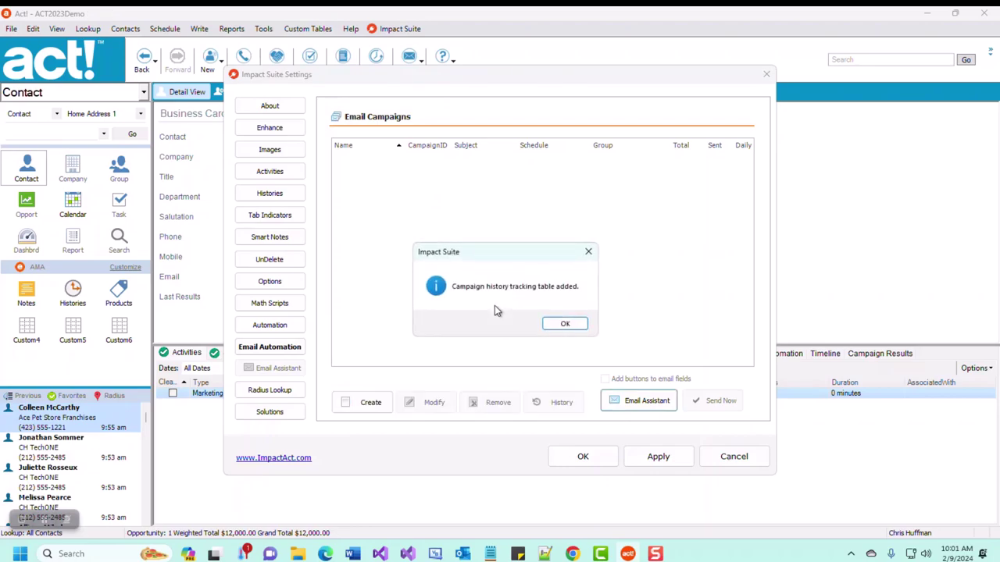
- Create a new email campaign named 'Test to old contacts'
click(567, 327)
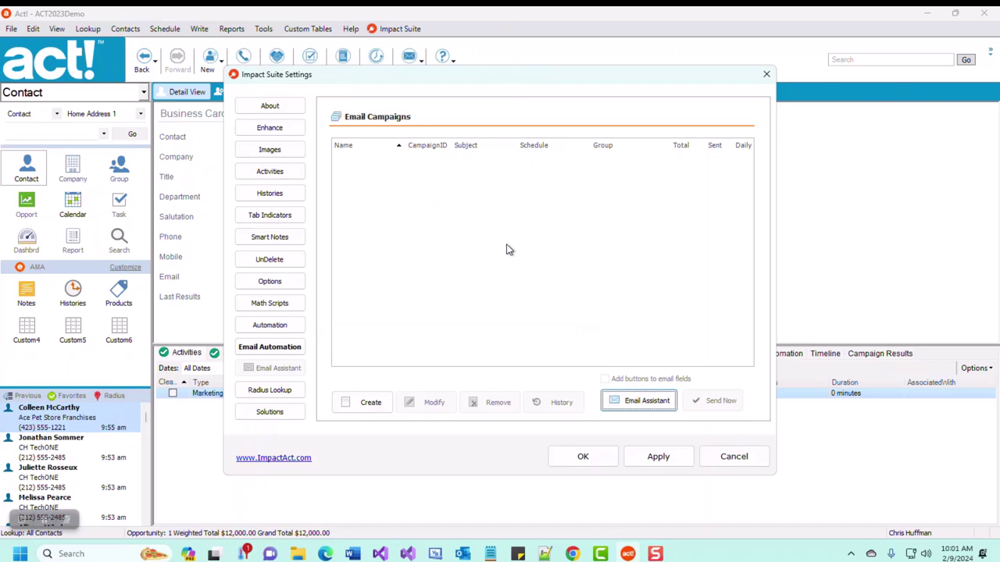
click(371, 403)
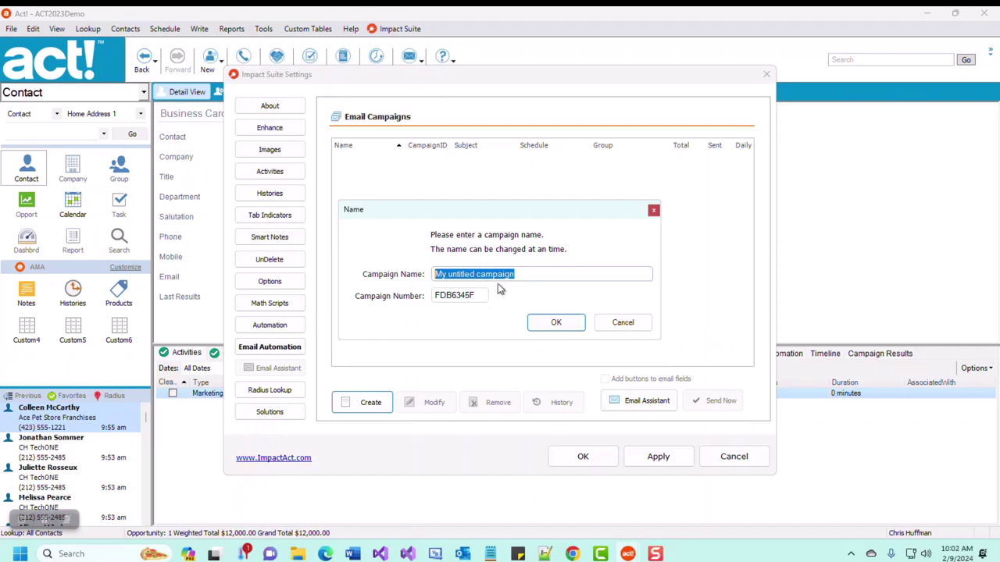
drag(528, 273, 414, 278)
text(Test to old contactxs)
key(BackSpace)
key(BackSpace)
text(s)
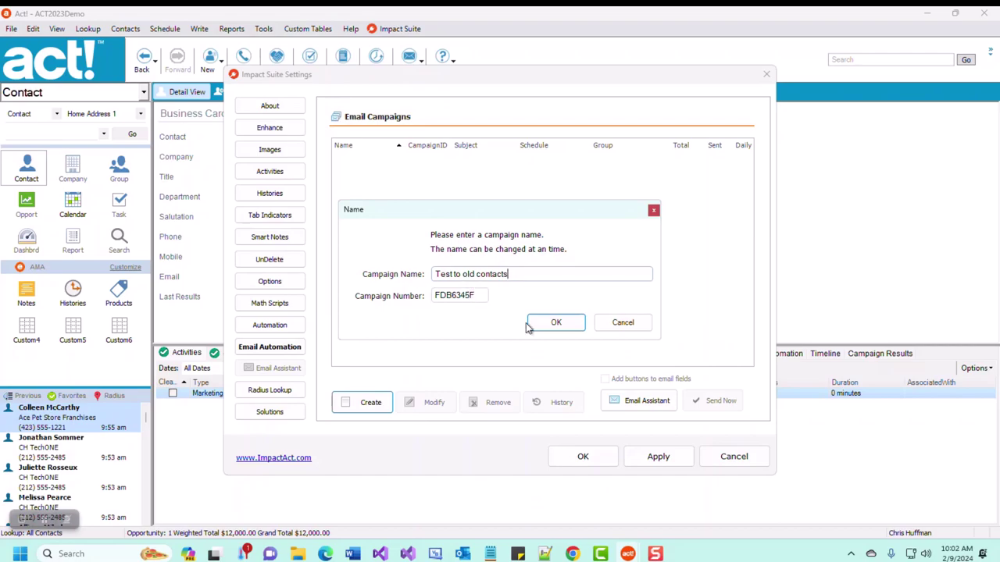
- Start the email body with 'Dear' followed by the contact's First Name field
click(552, 324)
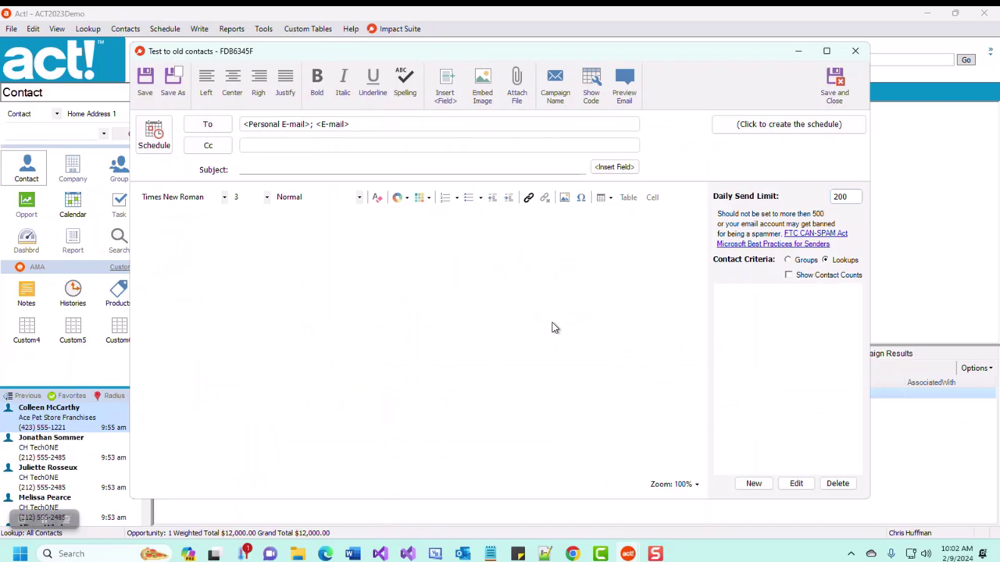
text(Dre)
key(BackSpace)
key(BackSpace)
text(ear)
click(447, 92)
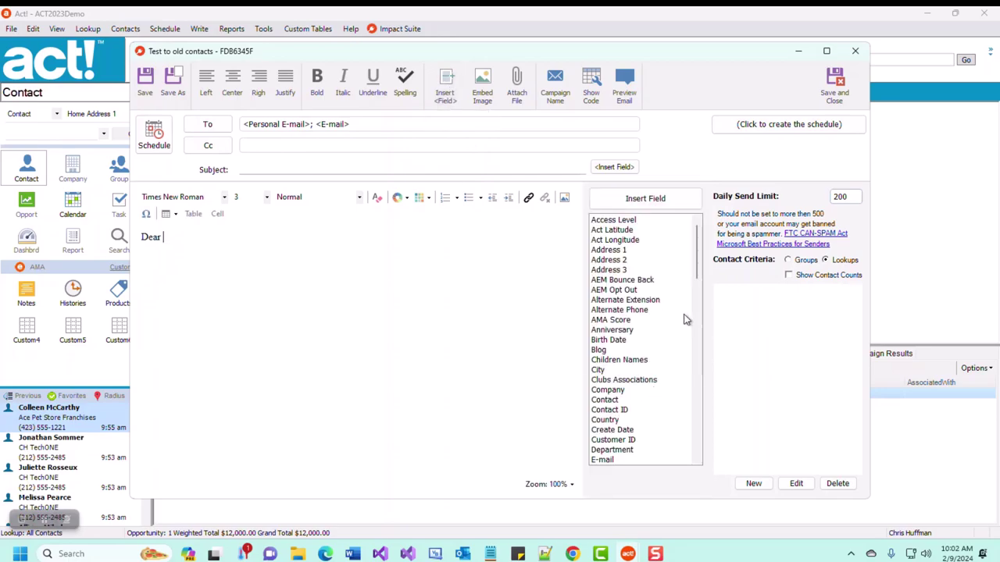
scroll(684, 320, down, 3)
click(659, 380)
click(654, 409)
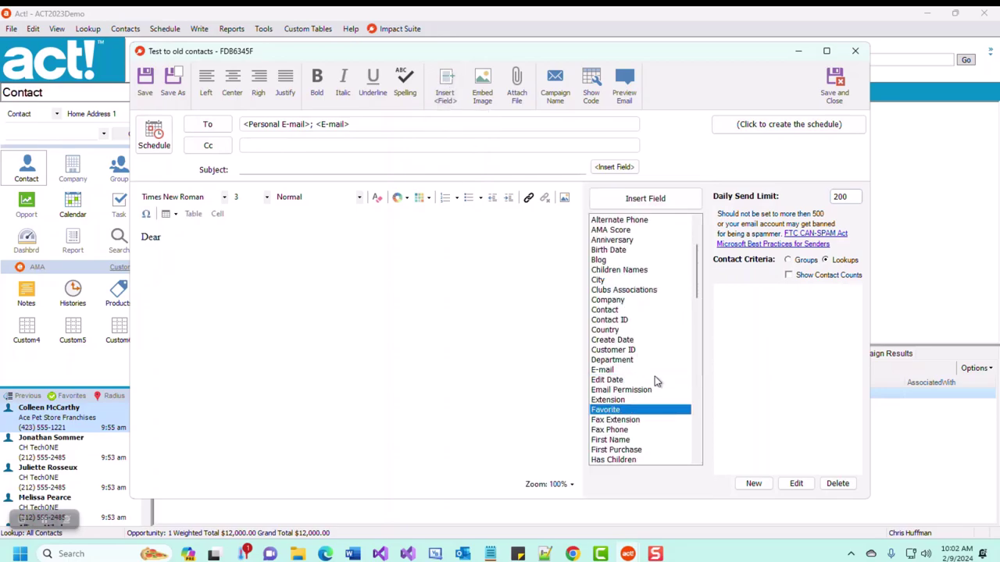
scroll(654, 382, down, 3)
double_click(633, 350)
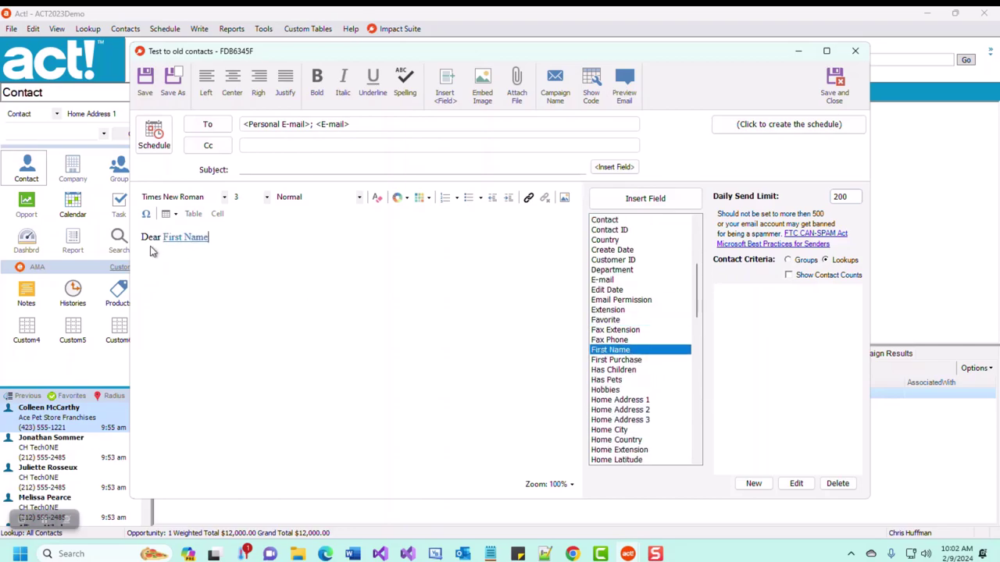
- Add the line 'Love to talk to you about our new product line. Call me at 97…'
key(Return)
text(Lov)
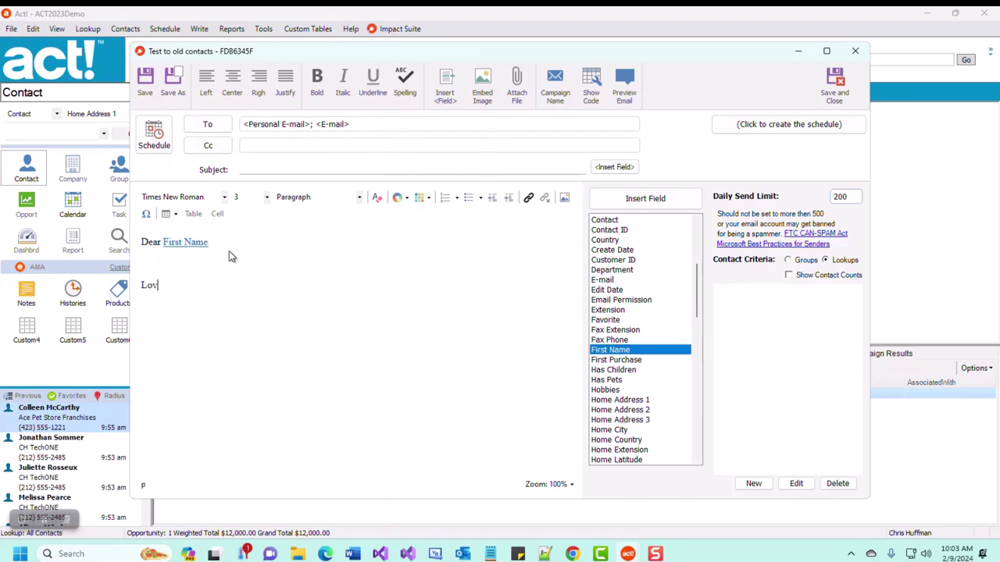
text(e to talk to you about o)
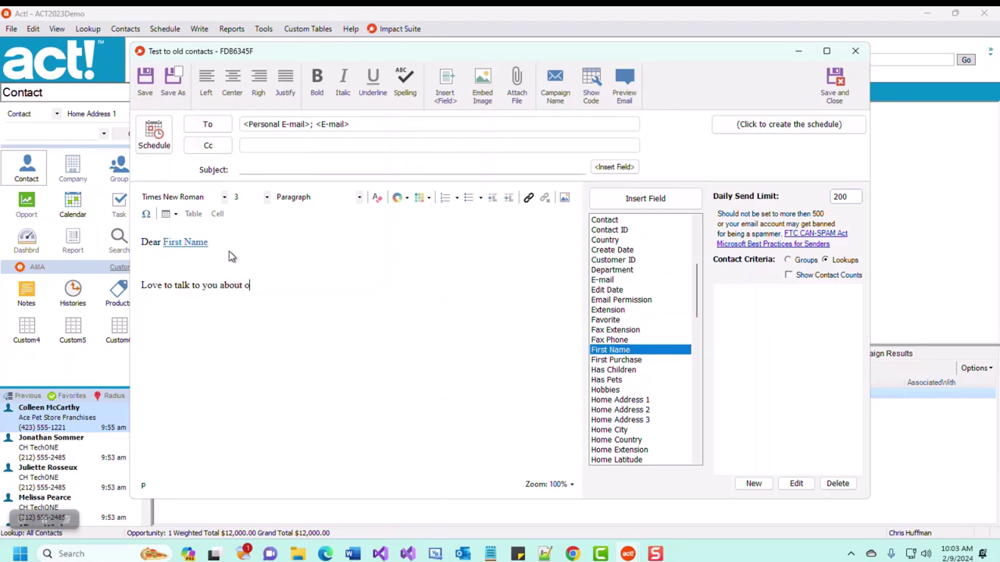
text(ur new product )
text(line.  )
text(Call mre)
key(BackSpace)
key(BackSpace)
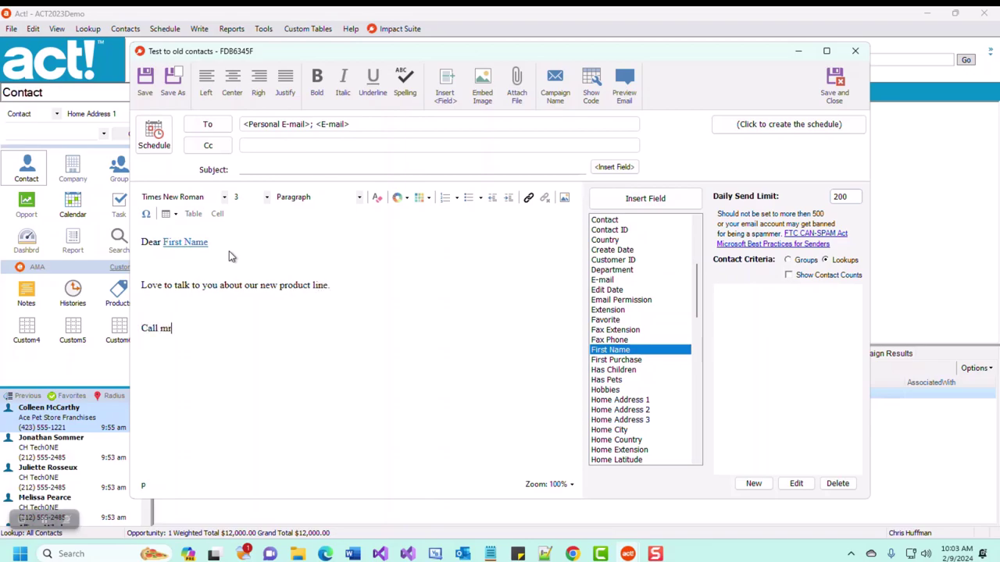
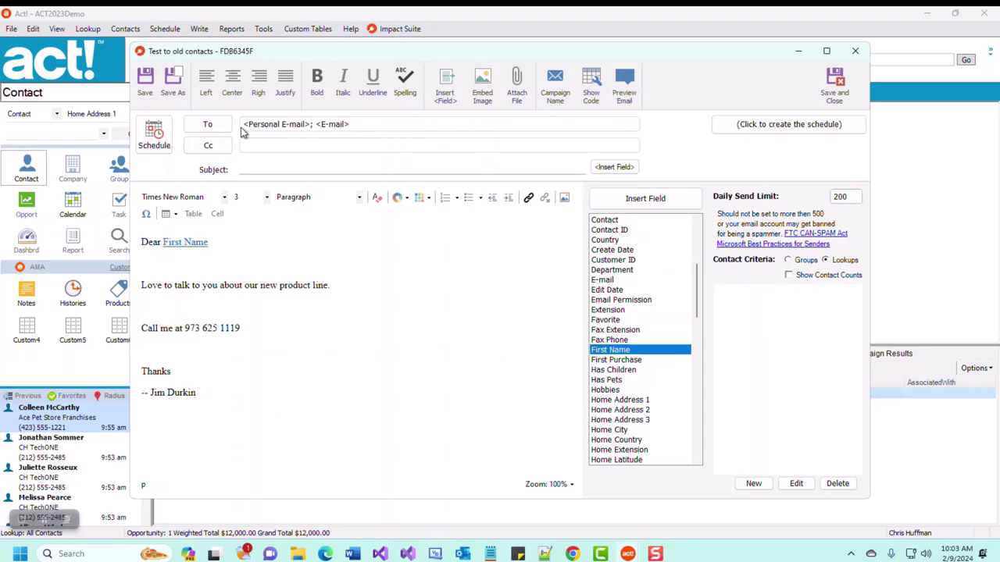
- Address the campaign only to Personal E-mail, unchecking the E-mail field
click(209, 129)
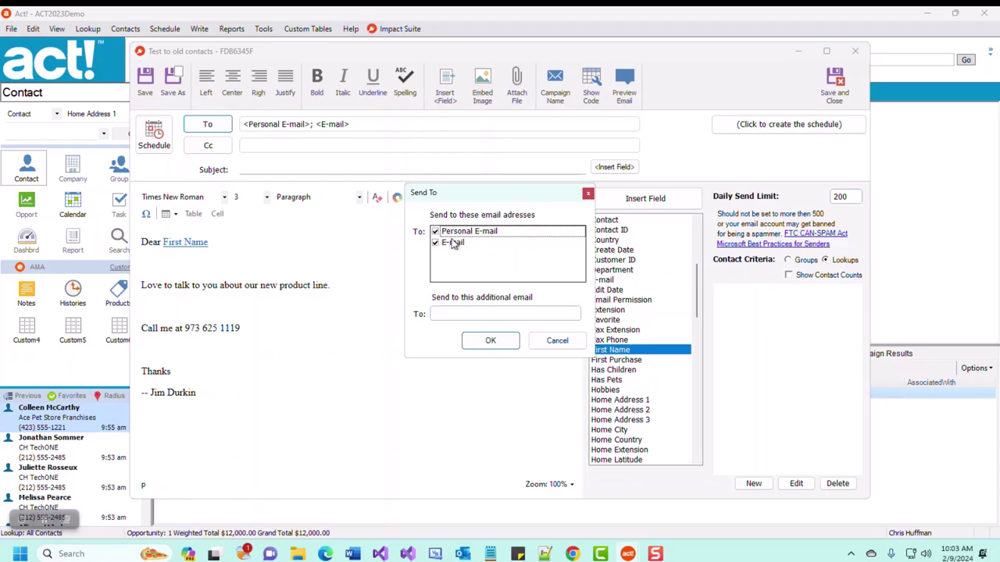
click(435, 232)
click(436, 243)
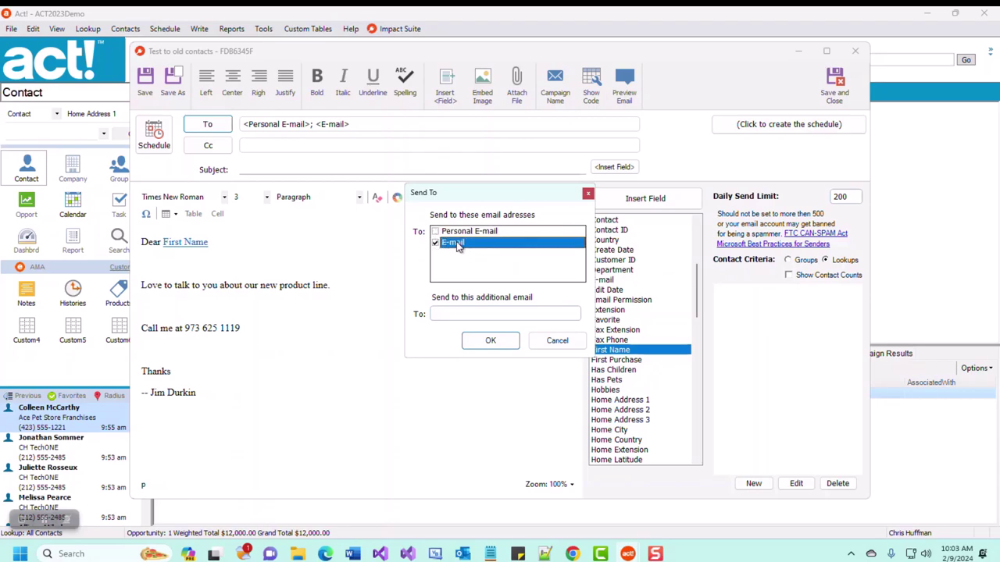
click(435, 232)
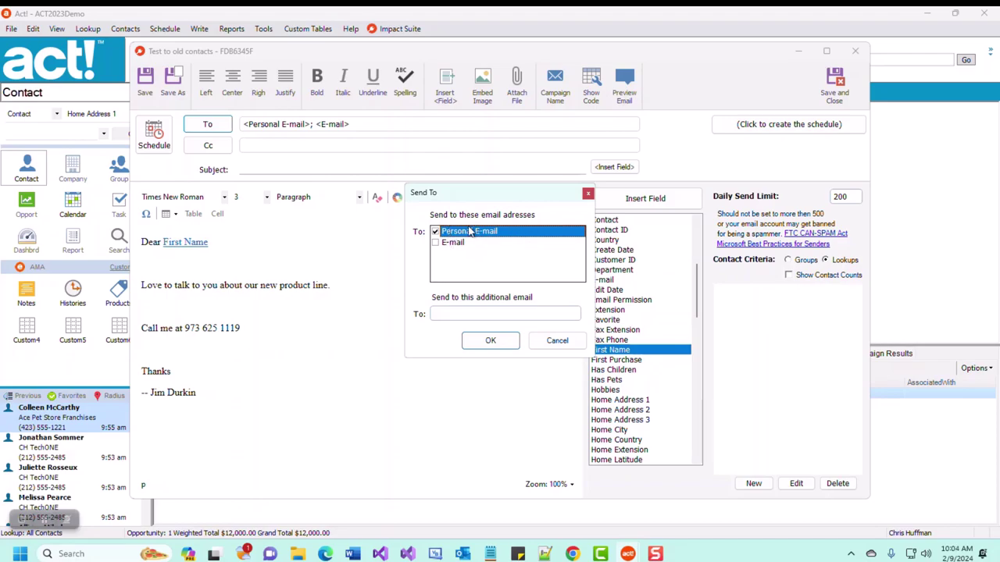
click(492, 341)
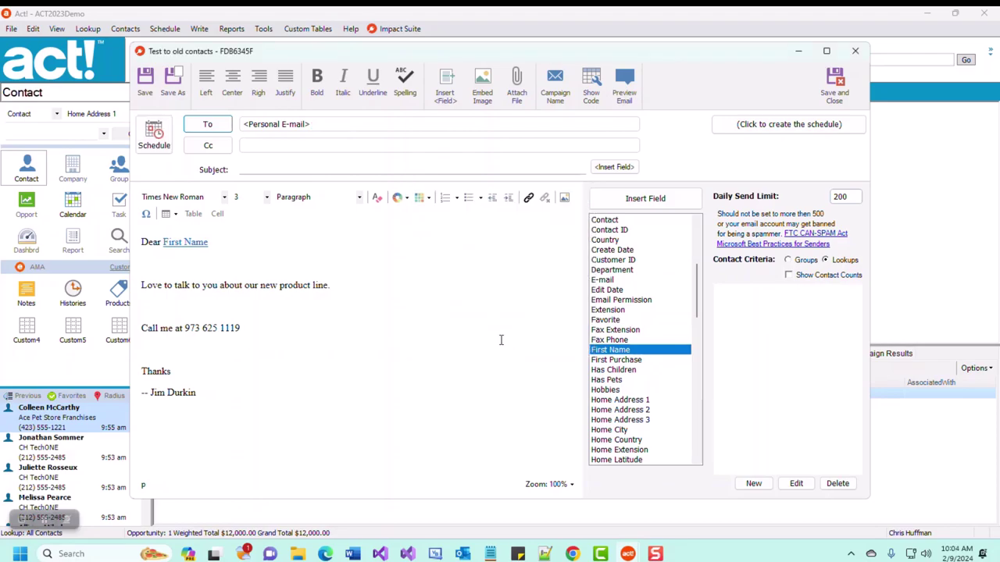
click(239, 172)
text(What is new in Imp)
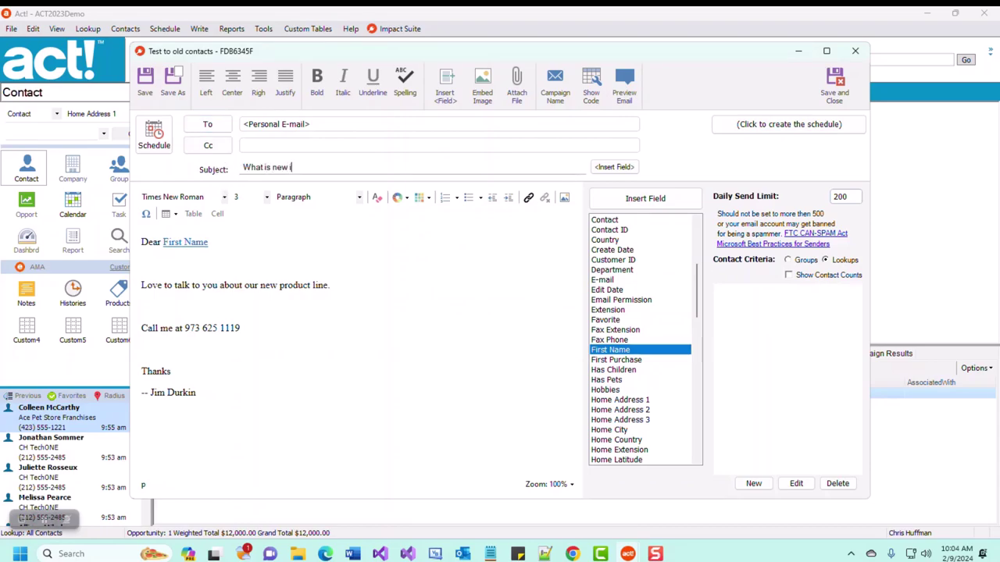
text(act)
click(594, 170)
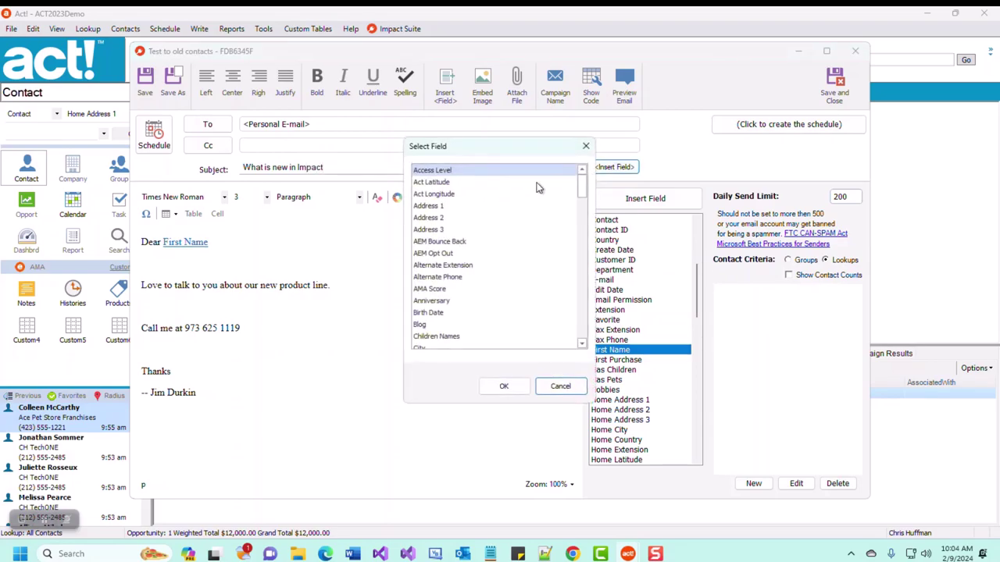
click(560, 388)
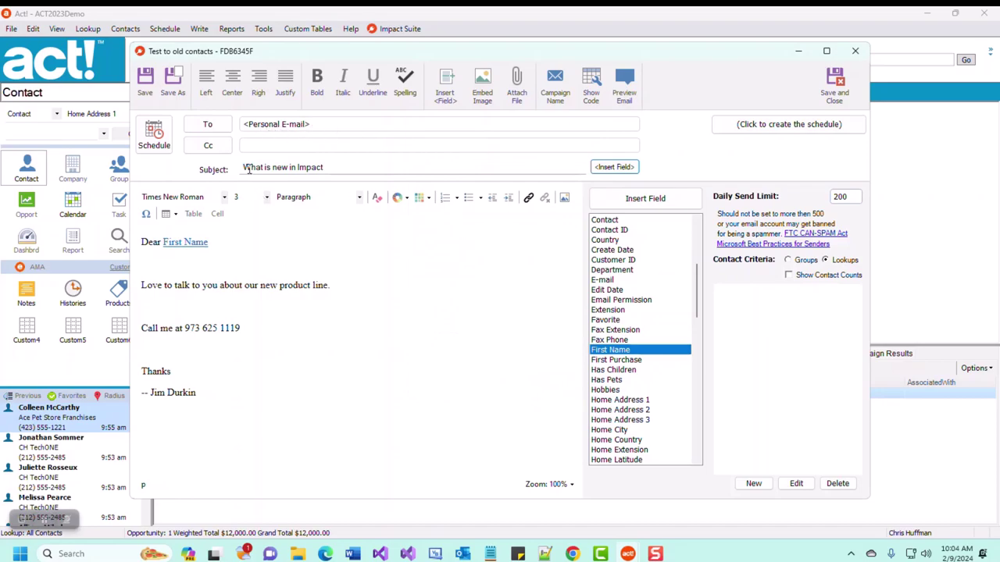
drag(226, 392, 141, 246)
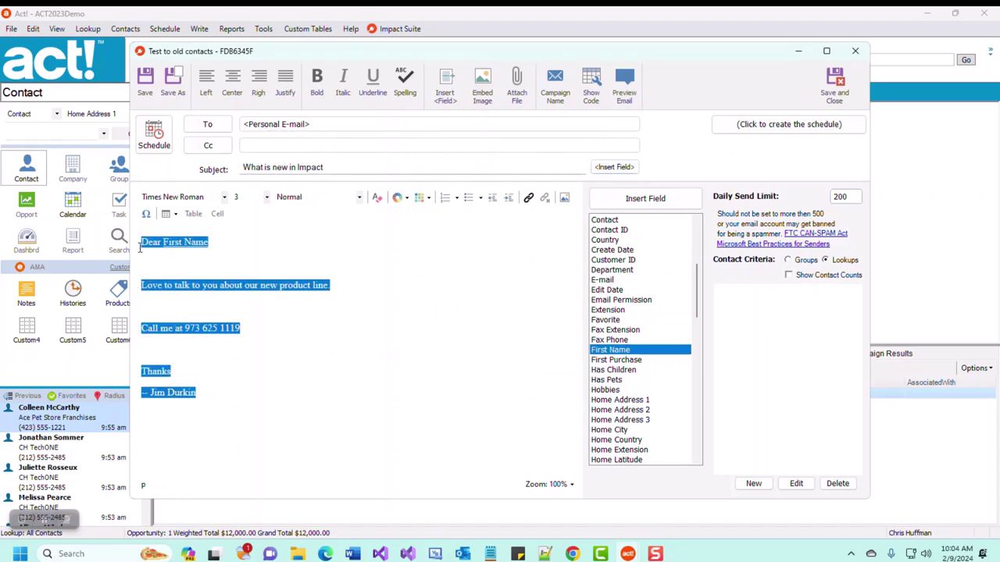
click(363, 327)
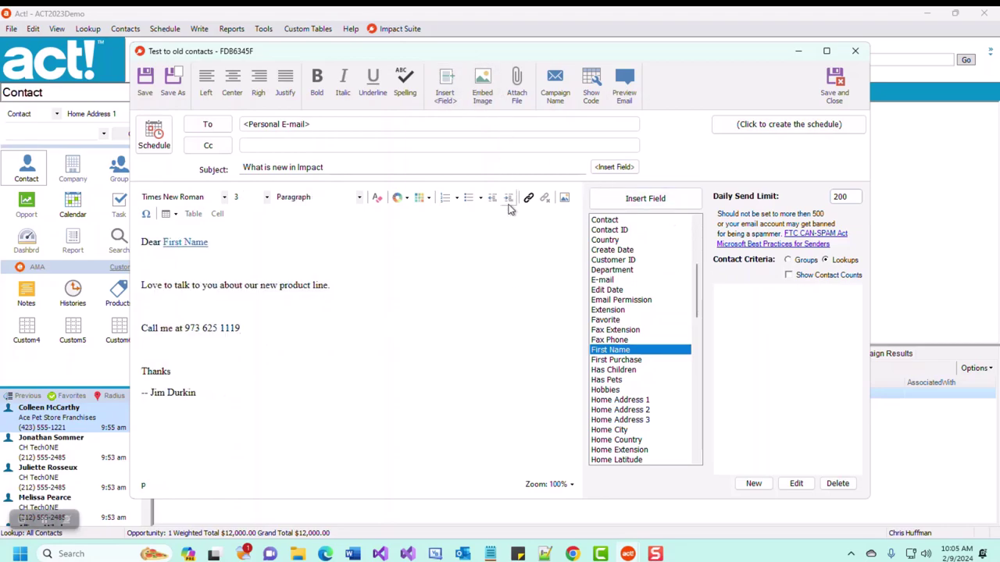
- Set contact criteria to Groups and choose Database Users (9 contacts)
click(445, 87)
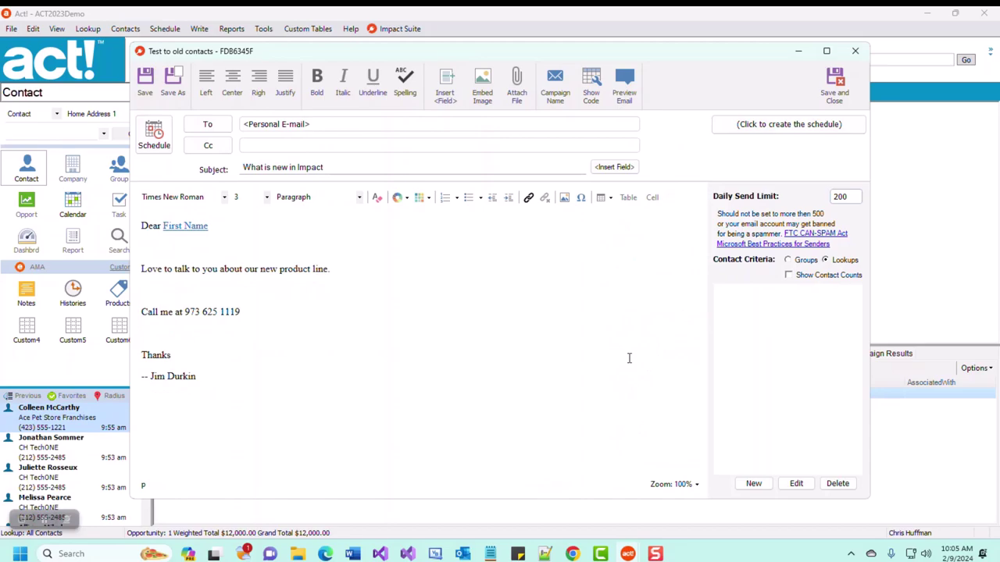
click(807, 264)
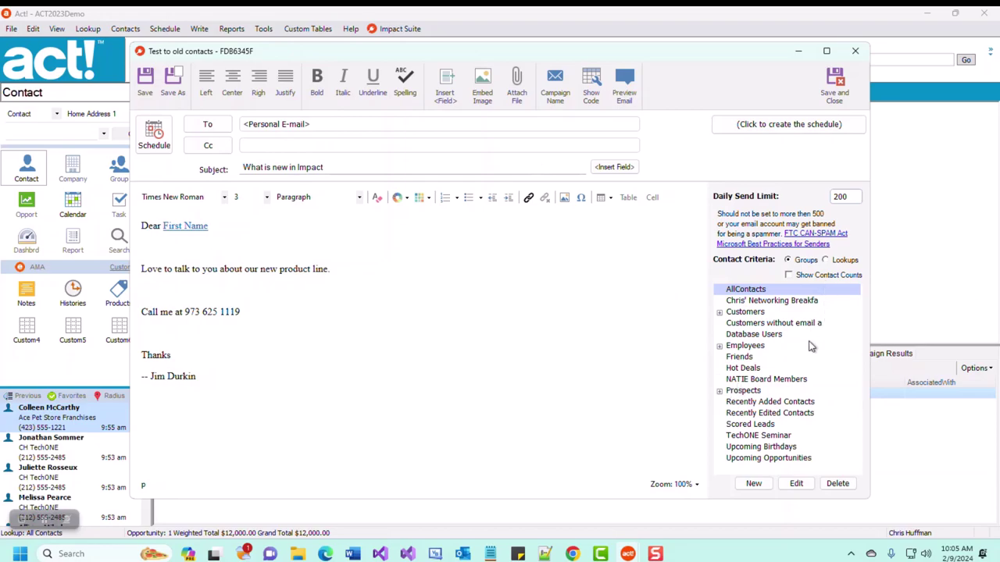
click(789, 276)
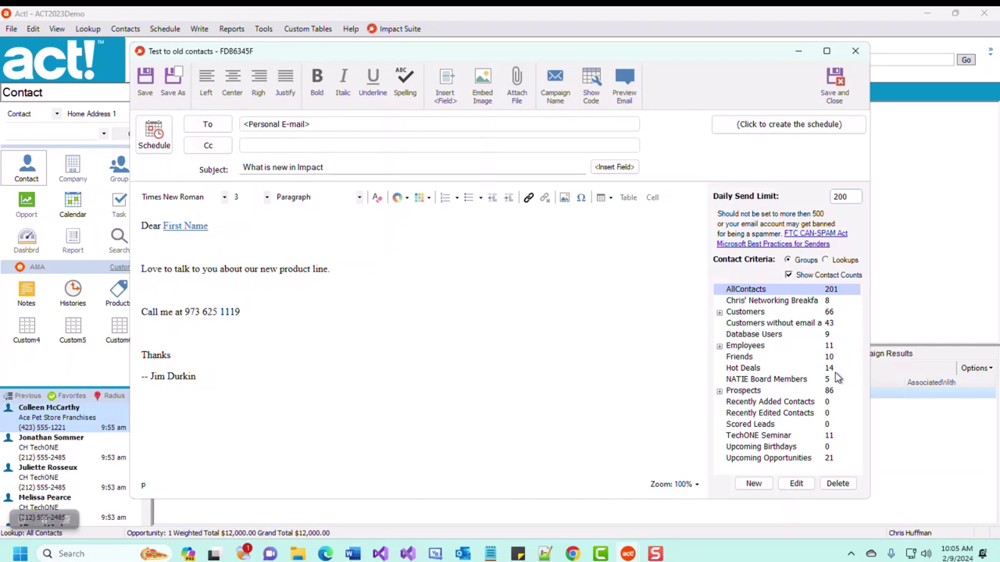
click(794, 336)
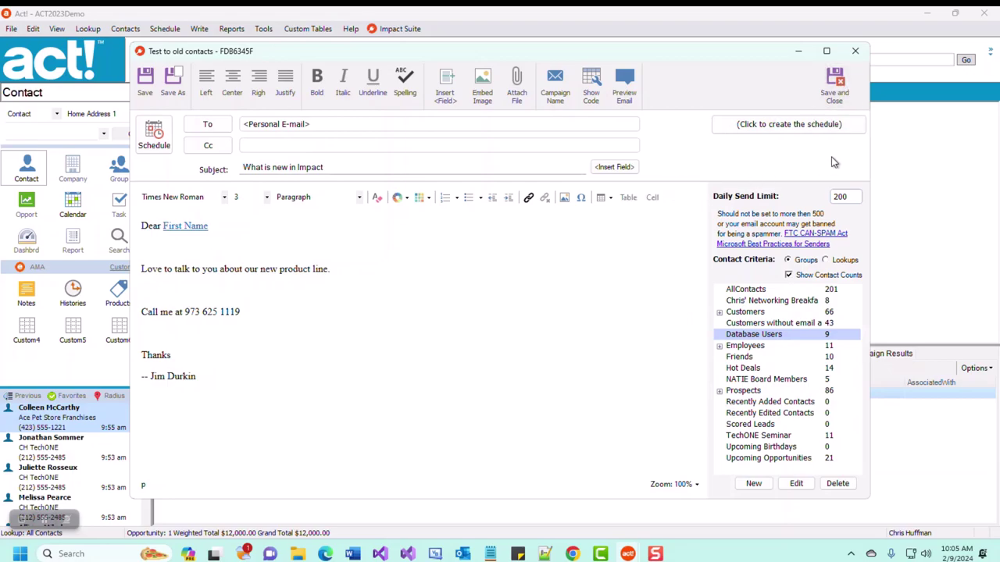
- Save the 'Test to old contacts' campaign and close the email editor
click(834, 81)
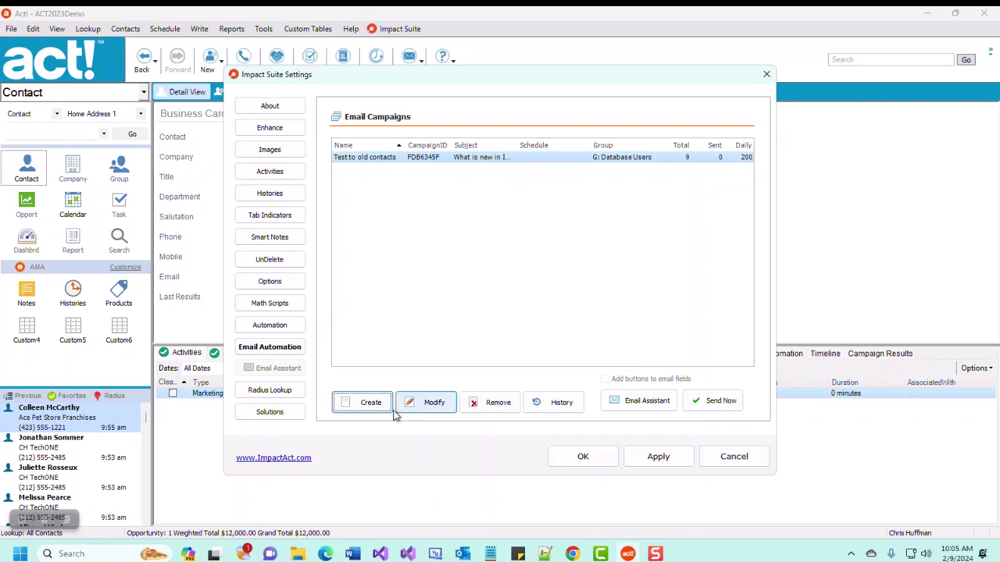
- Reopen the campaign for editing and select its Daily Send Limit of 200
click(419, 412)
drag(857, 196, 818, 197)
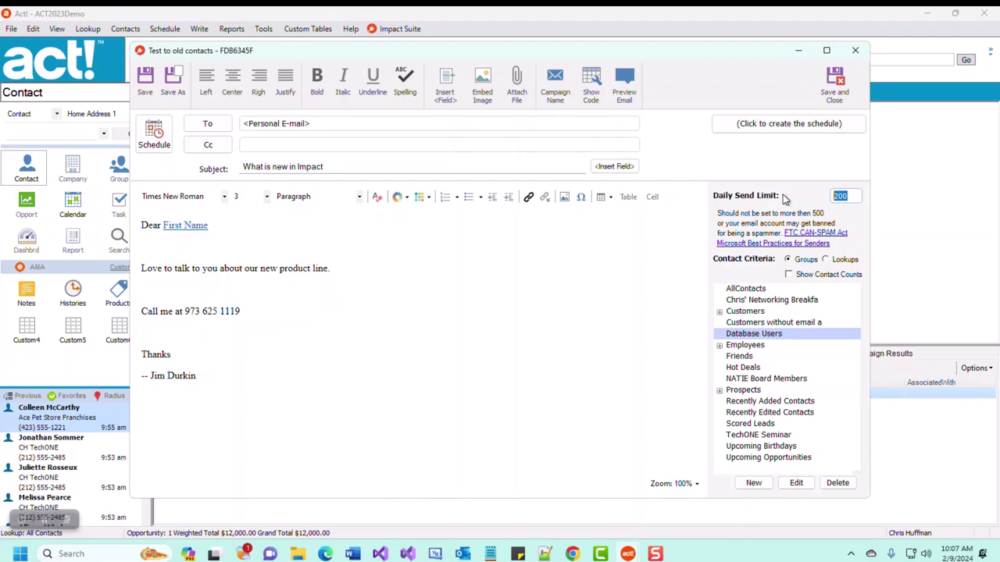
- Begin scheduling the campaign, logging in to the database with user name and password
click(154, 137)
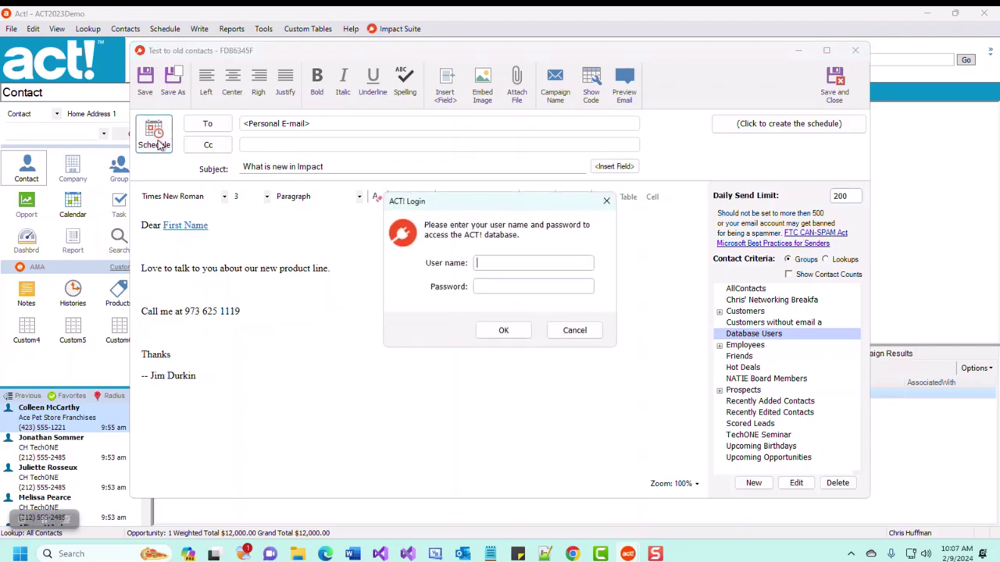
key(Tab)
click(502, 331)
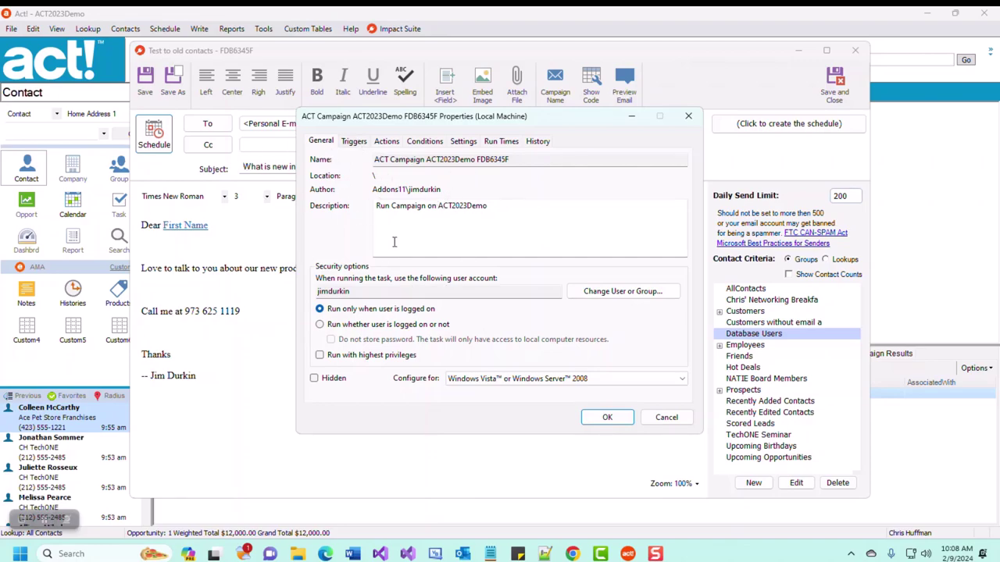
- Change the campaign's daily trigger start time from 2:00 AM to 10:00 AM
click(353, 142)
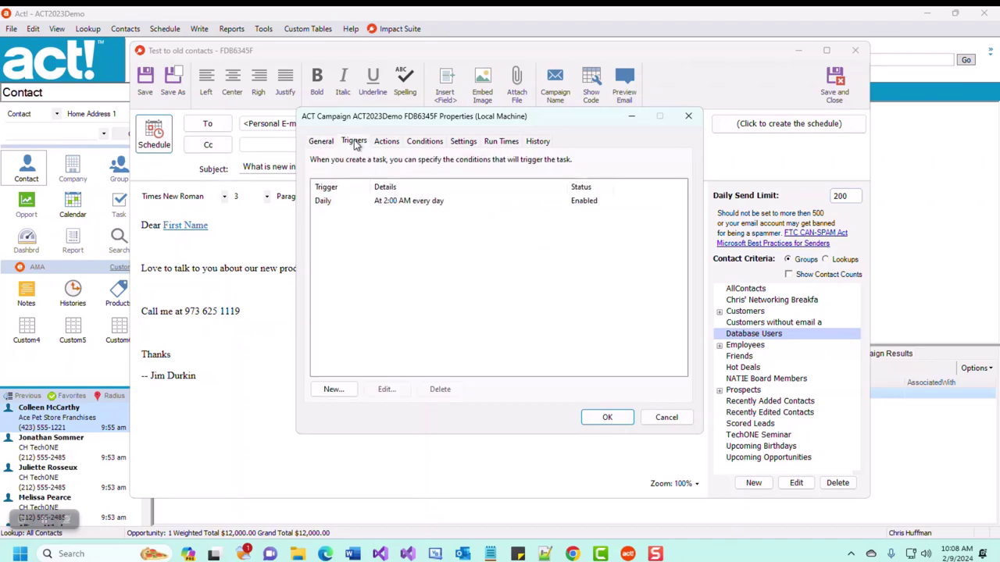
click(381, 203)
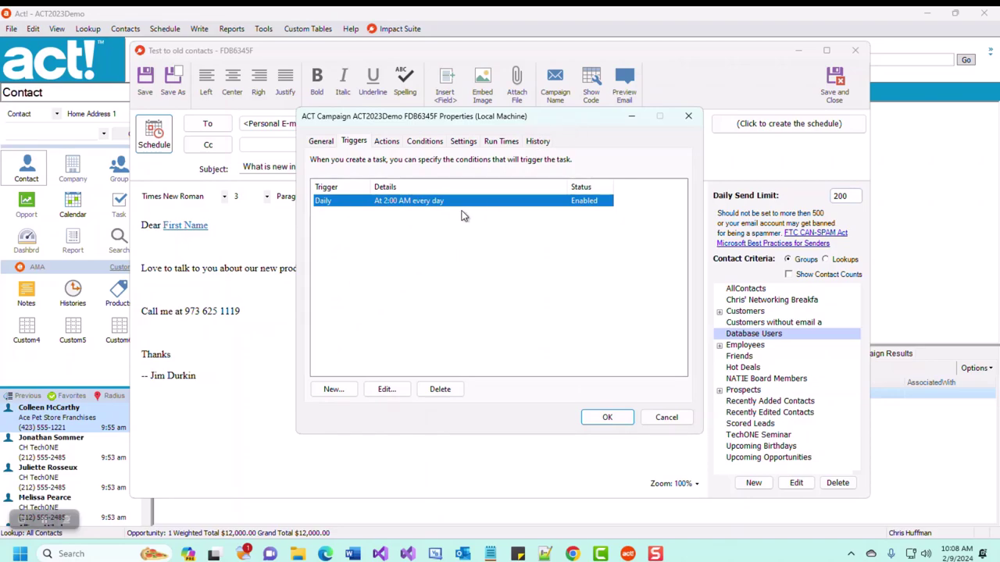
click(386, 390)
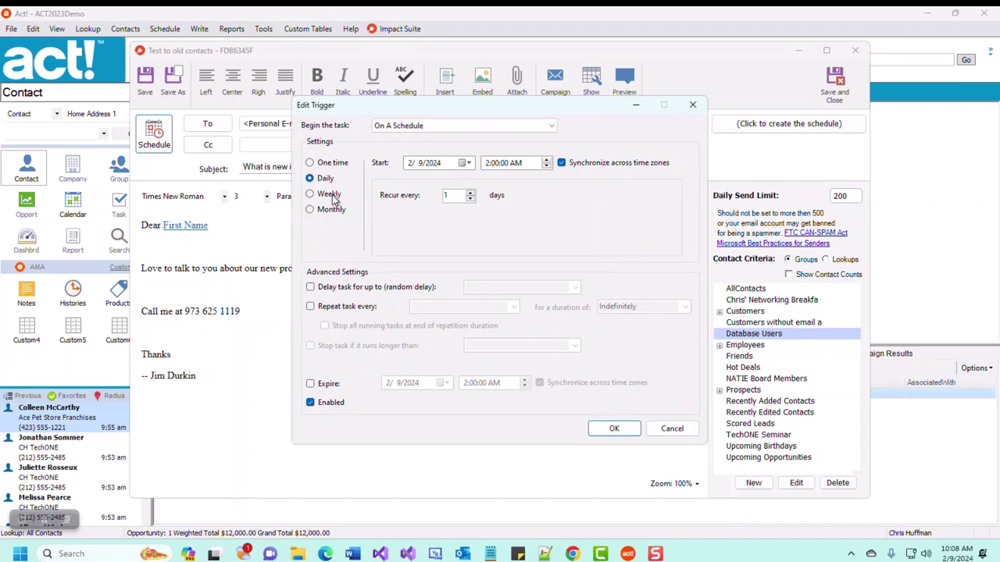
click(489, 164)
text(10)
key(Tab)
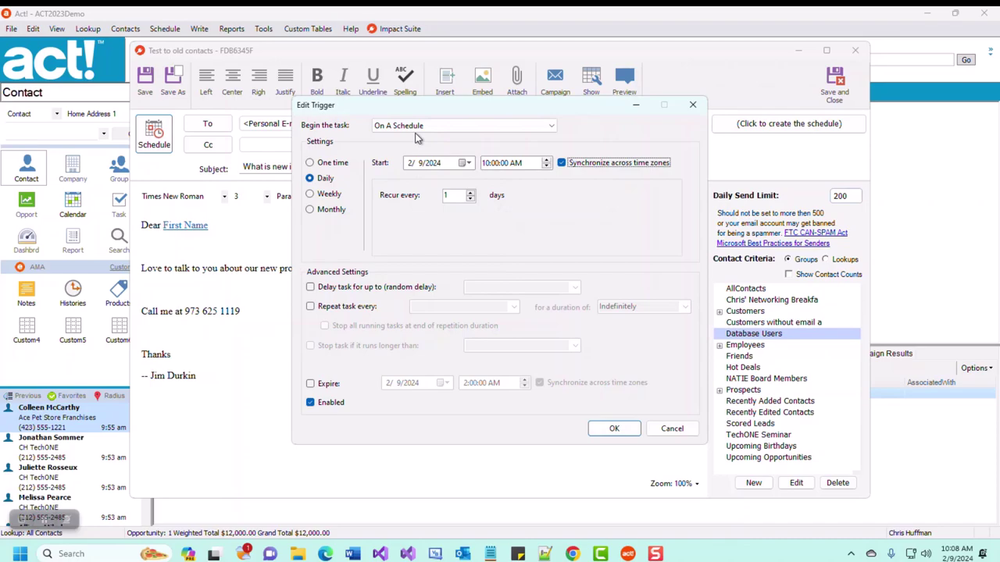
click(614, 429)
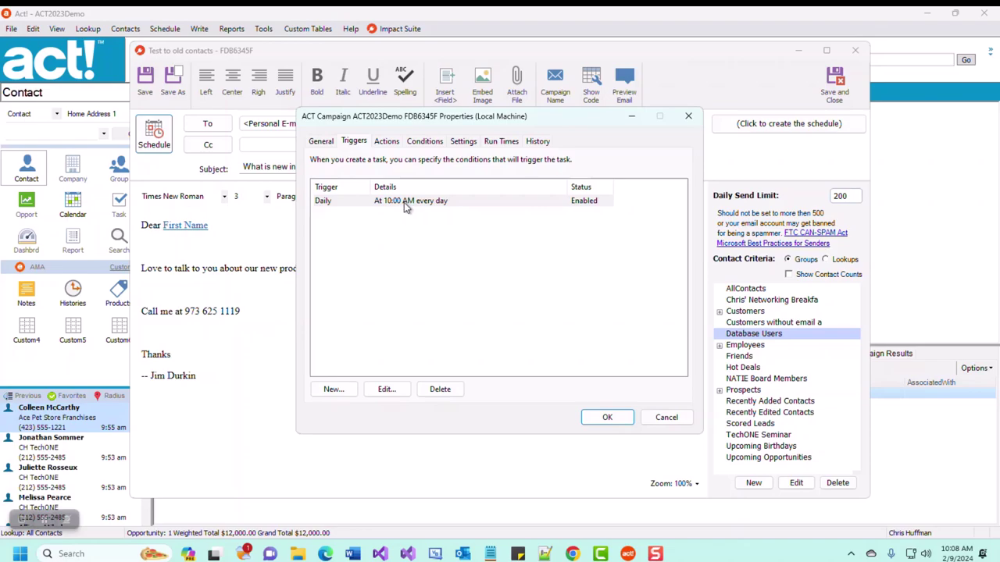
click(613, 422)
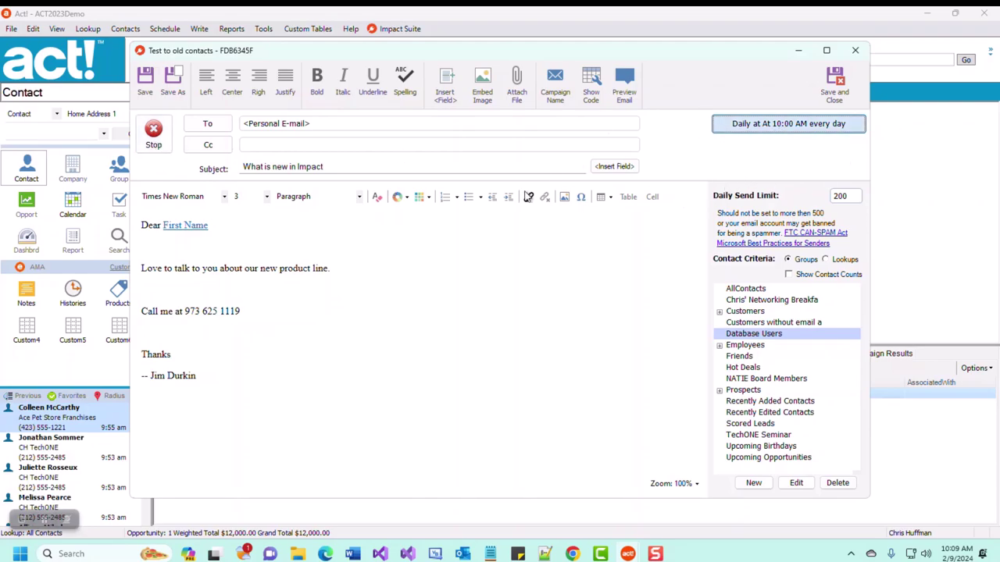
- Verify the 10:00 AM schedule, lower the daily send limit to 2, and save
click(361, 142)
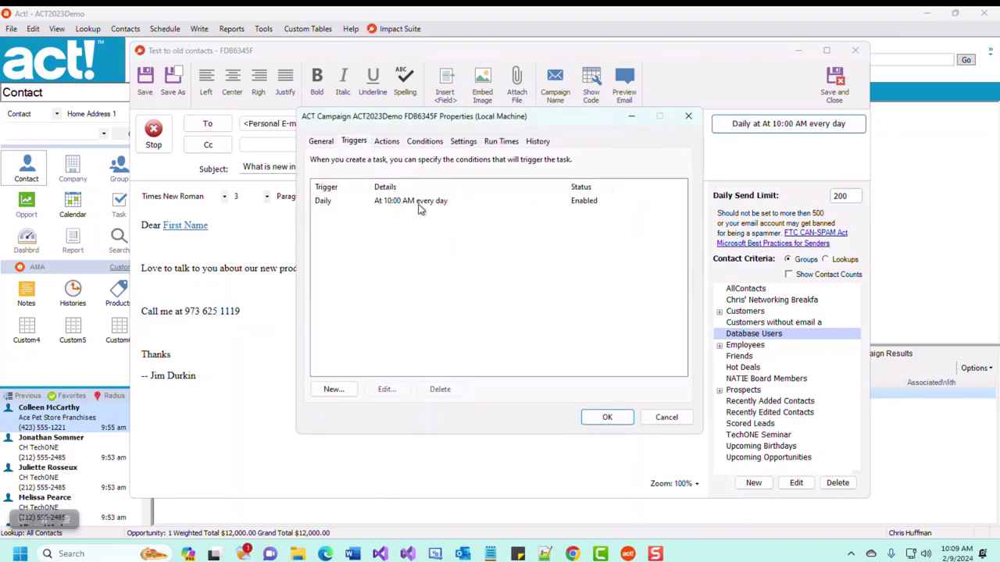
click(667, 418)
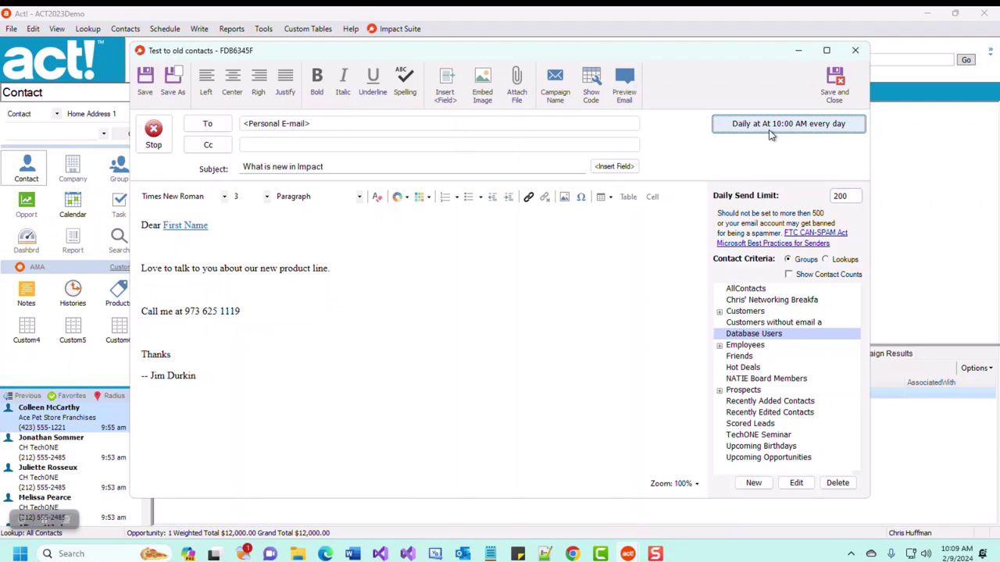
click(842, 277)
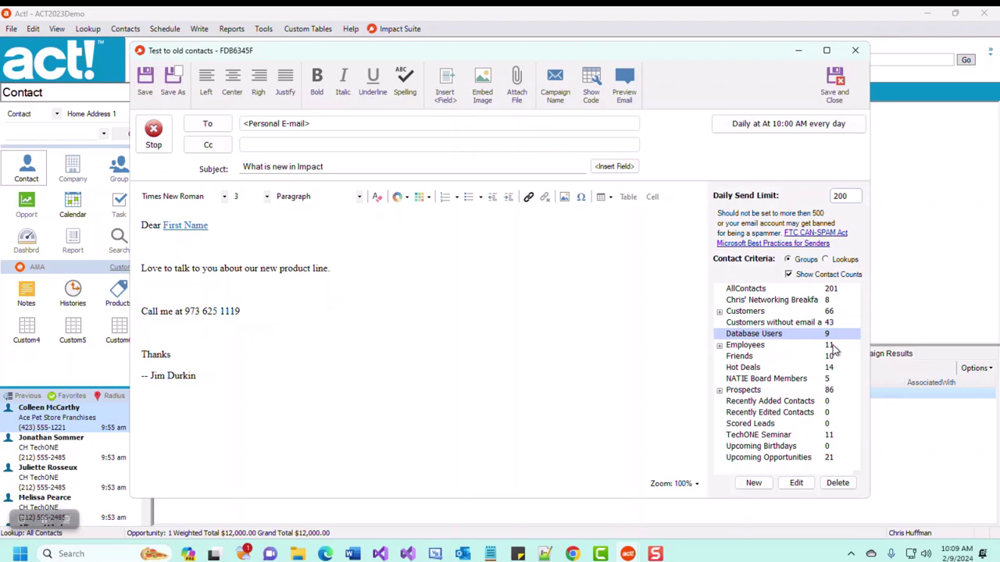
drag(851, 196, 801, 199)
text(2)
click(834, 84)
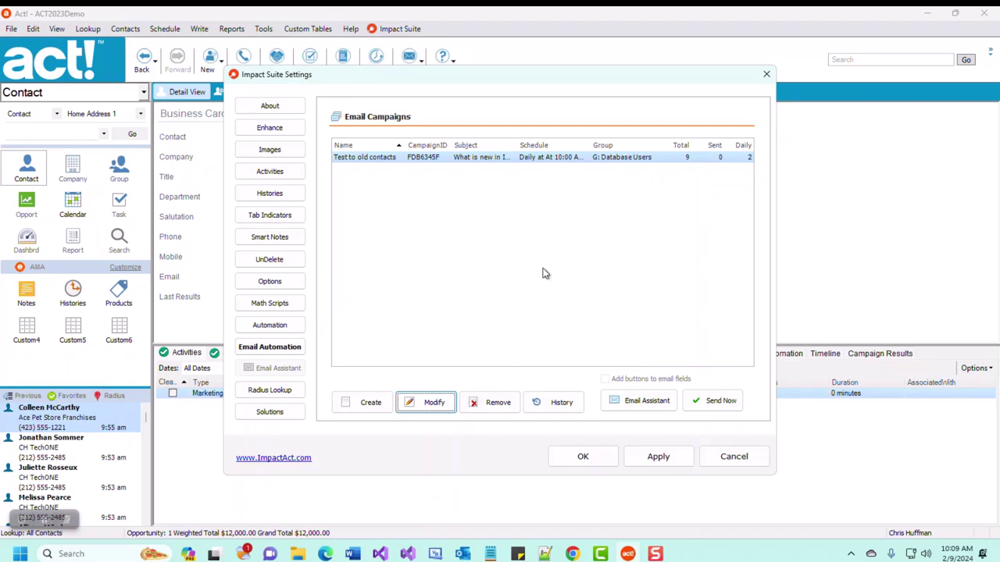
- Stop the daily 10 AM schedule on 'Test to old contacts' and save the unscheduled campaign
click(428, 405)
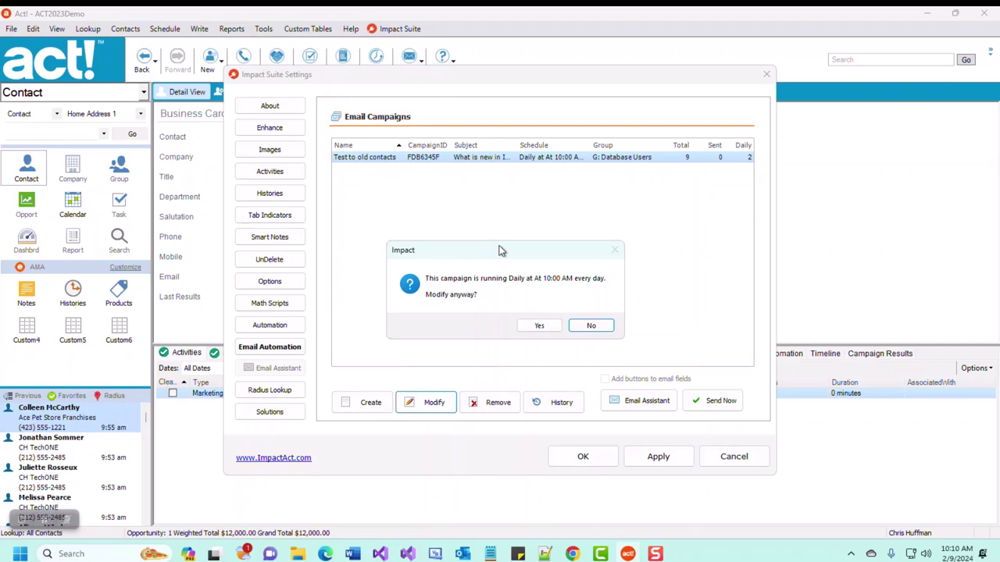
drag(502, 249, 579, 211)
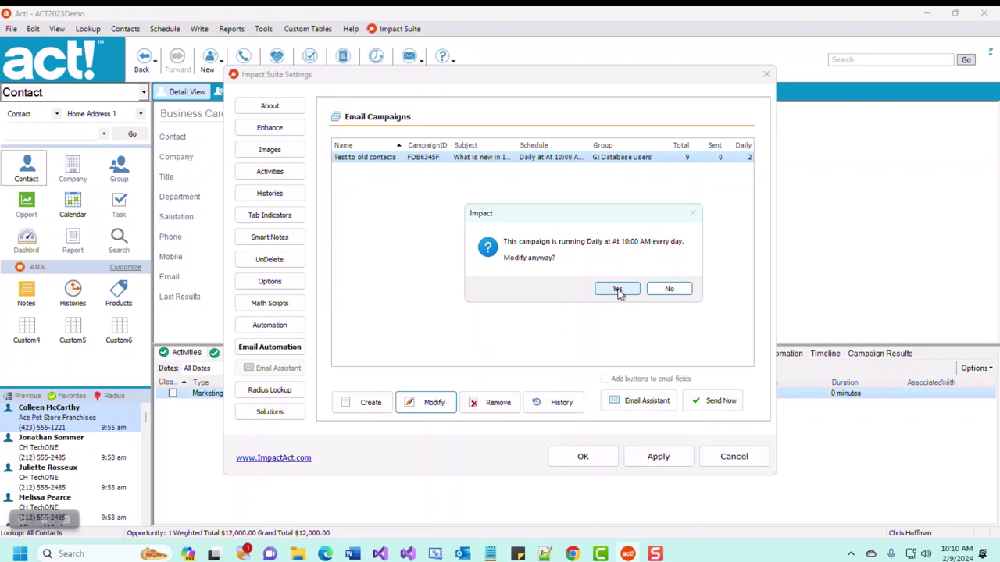
click(617, 290)
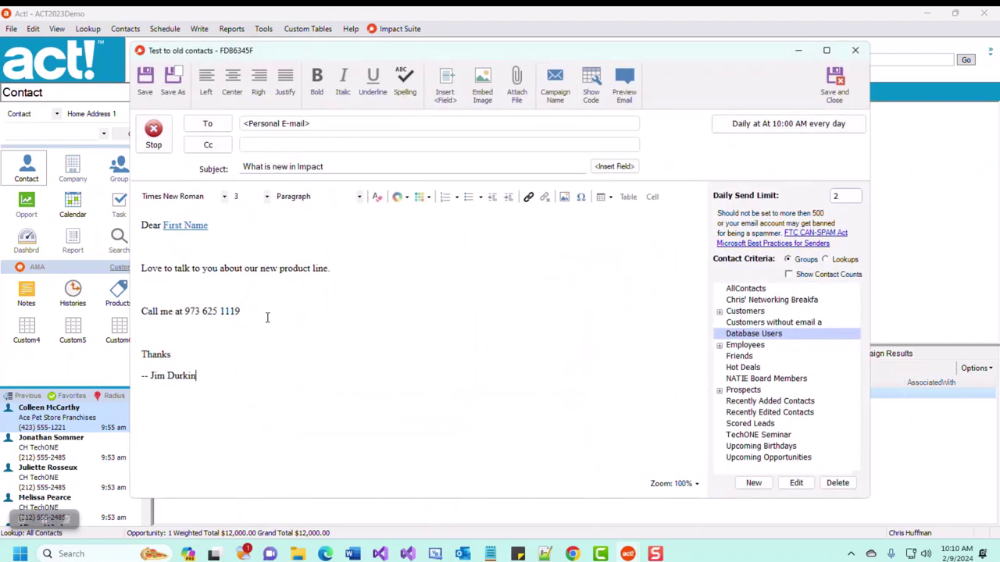
click(156, 145)
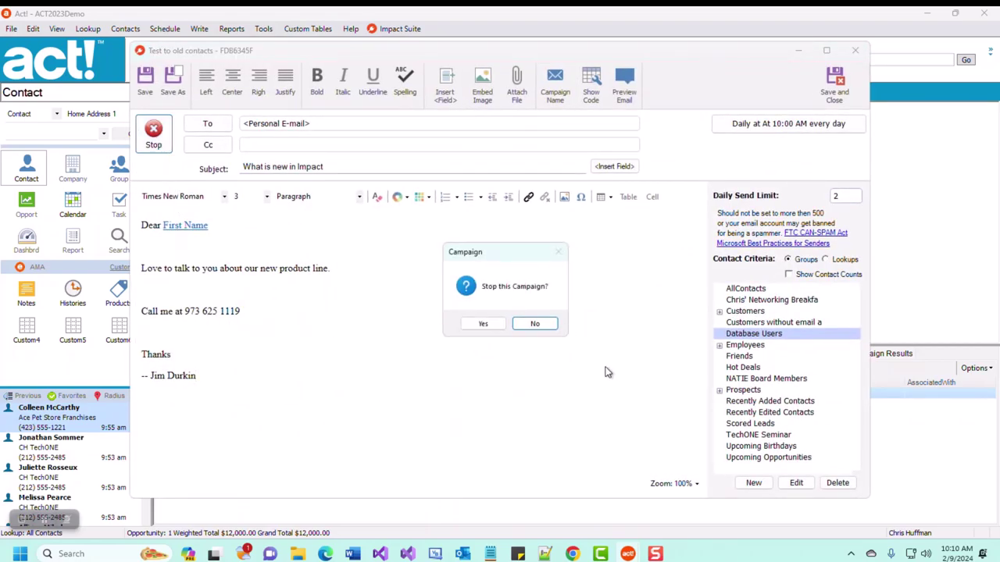
click(493, 325)
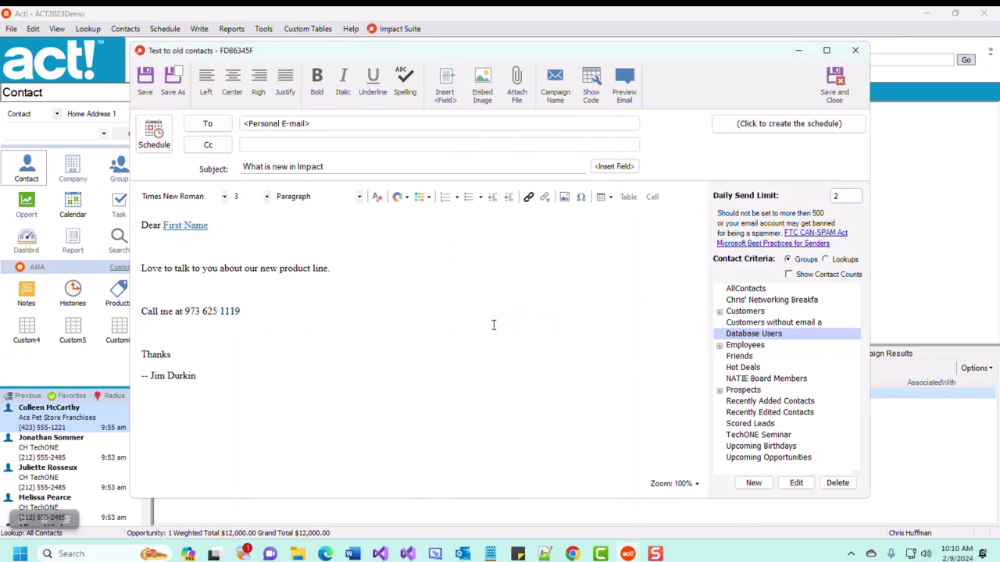
click(835, 90)
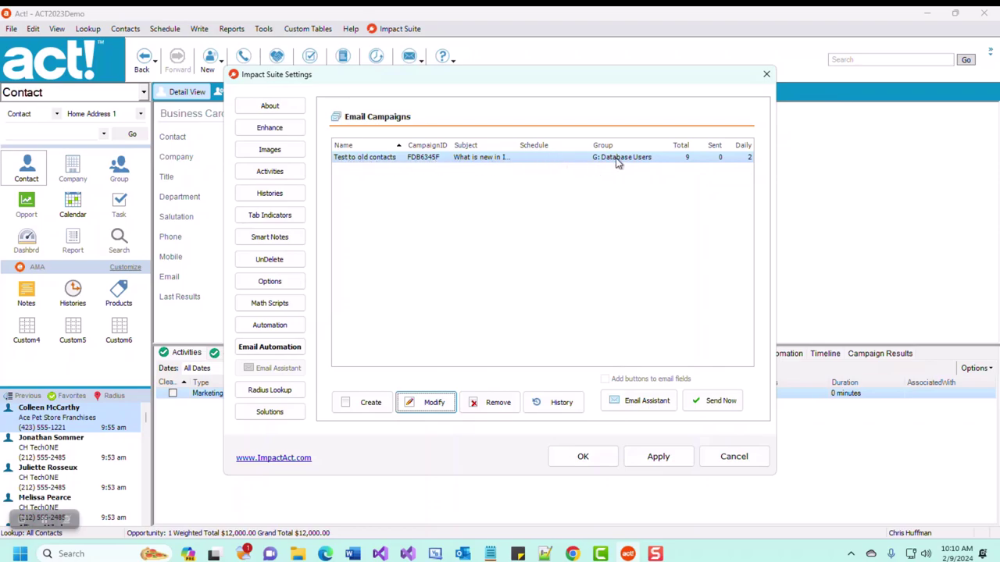
- Send 'Test to old contacts' manually now, confirming and dismissing the completion message
click(705, 407)
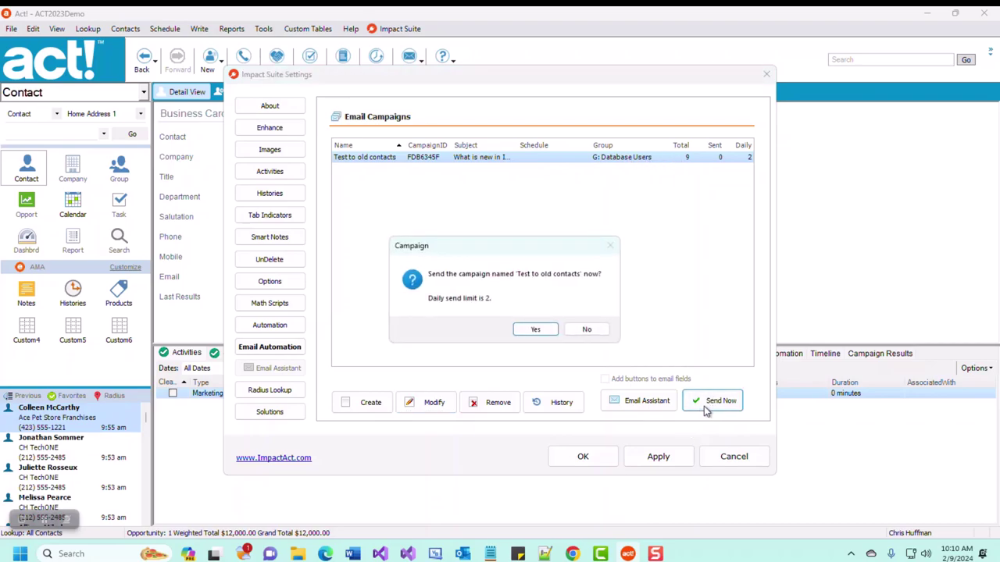
click(538, 331)
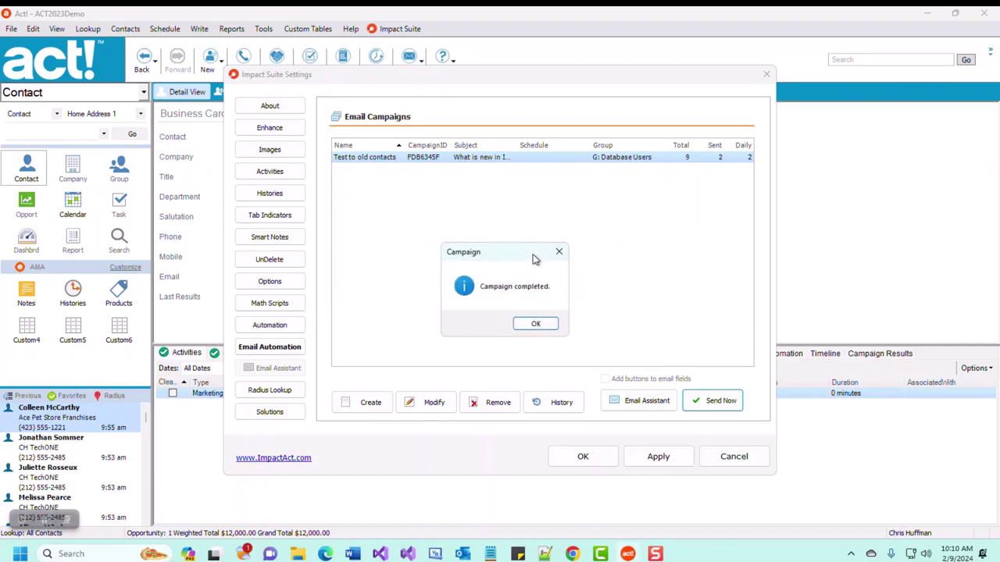
click(539, 328)
click(661, 268)
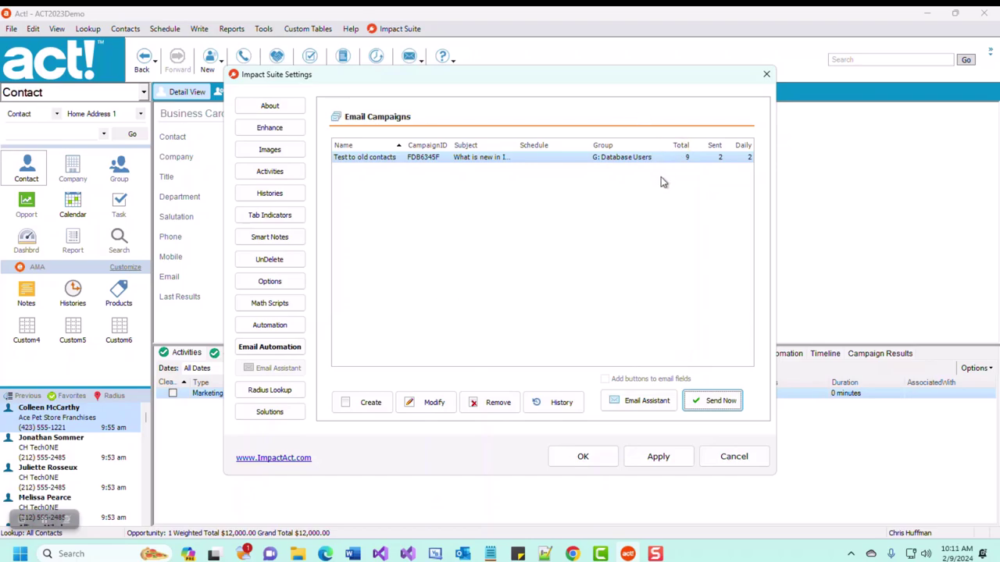
- Send the campaign a second time, then review its send history
click(715, 401)
click(547, 330)
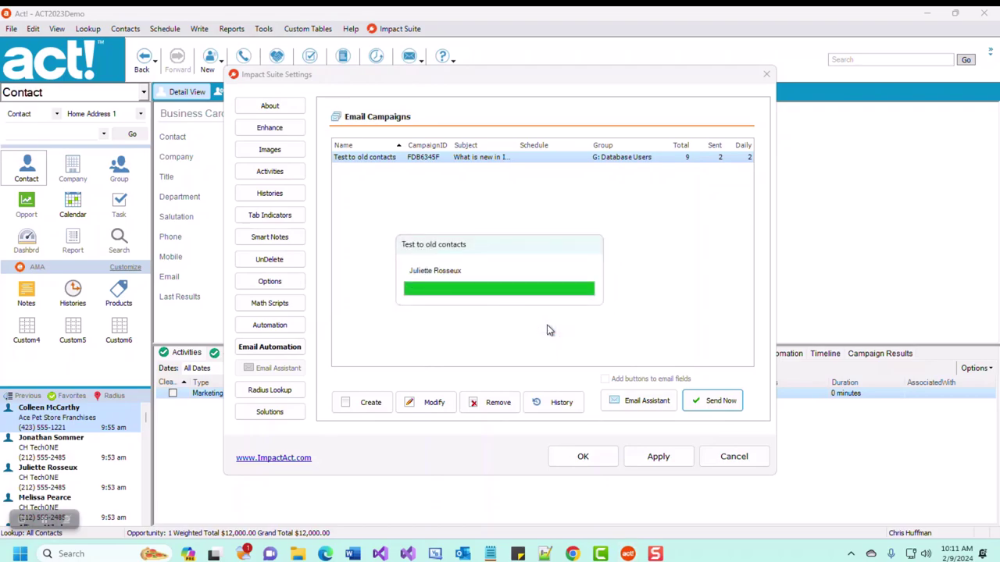
click(546, 326)
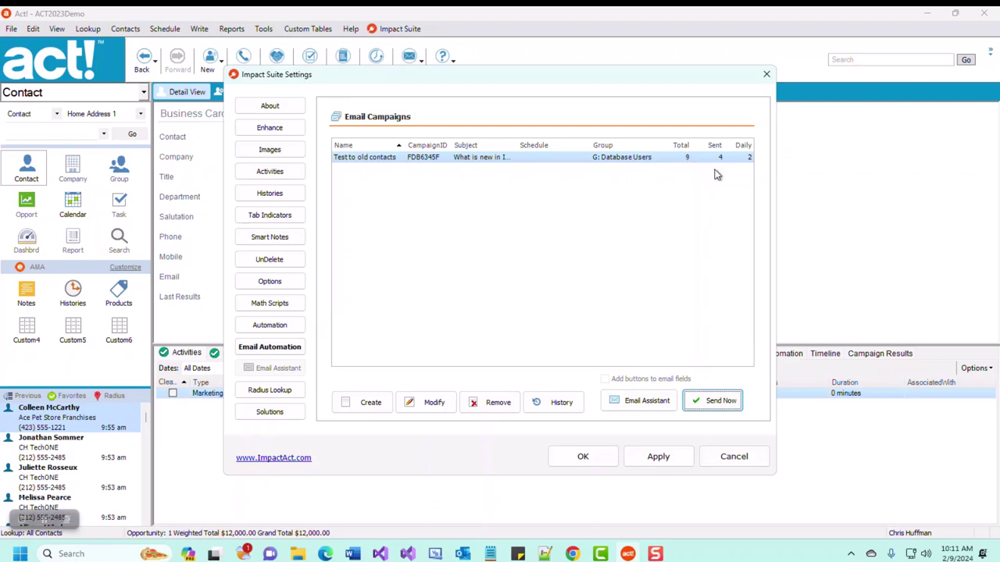
click(544, 408)
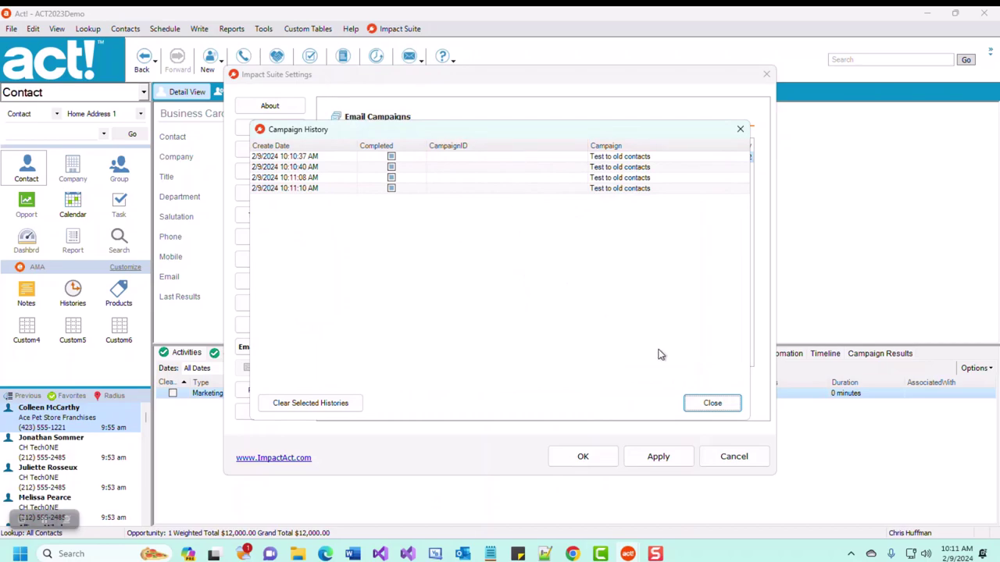
click(717, 403)
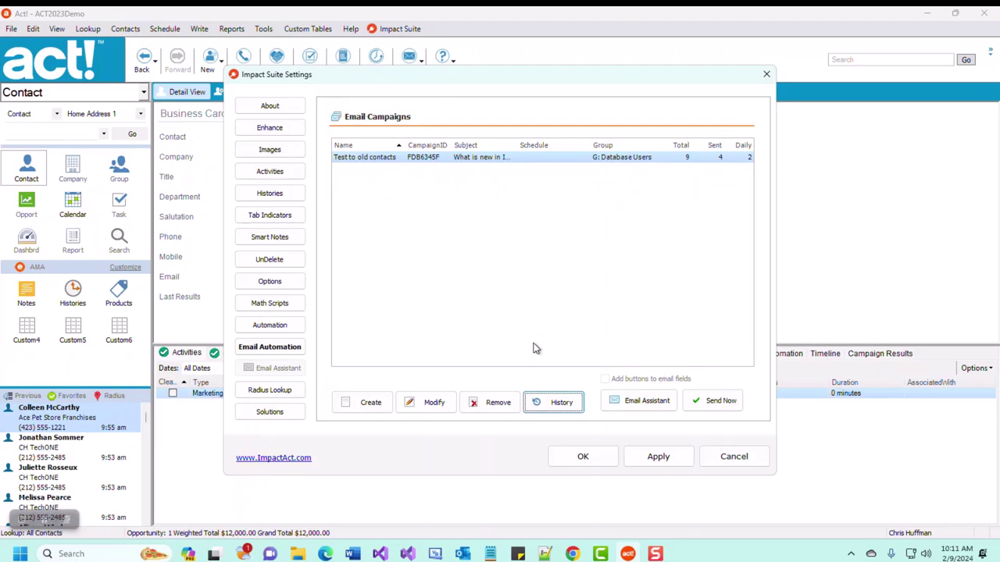
- Change the campaign's daily send limit from 2 to 20 and save it
click(431, 403)
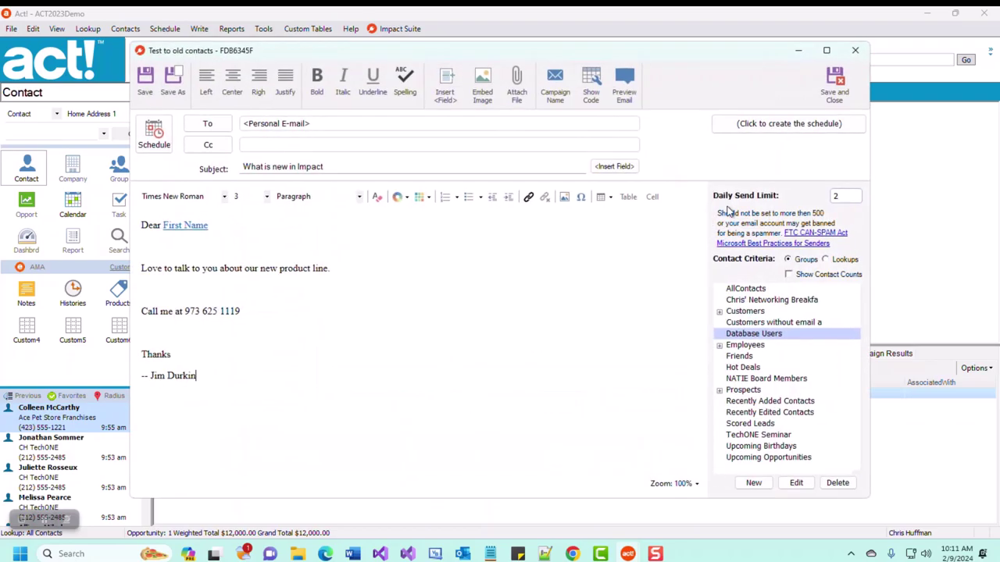
double_click(823, 202)
text(20)
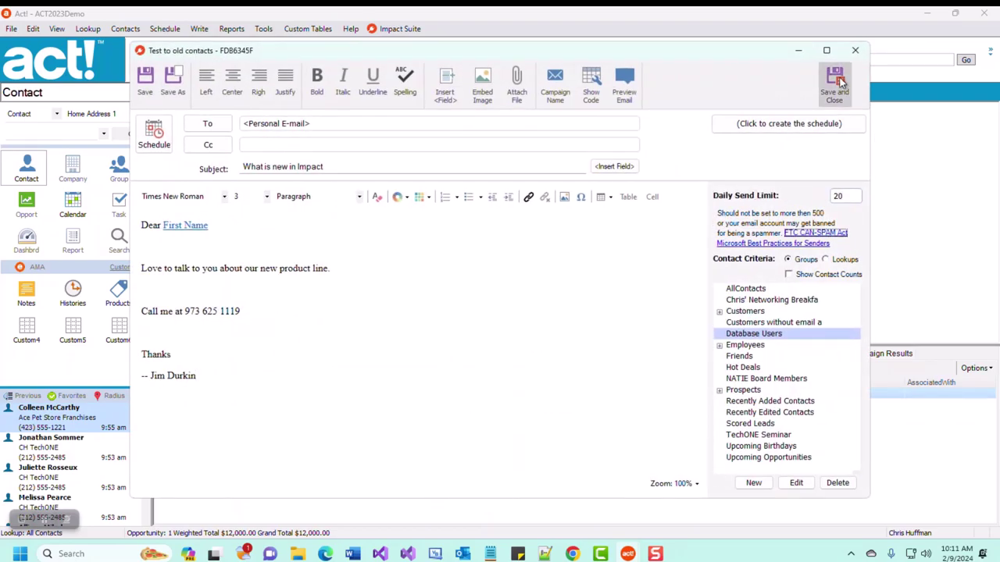
click(834, 81)
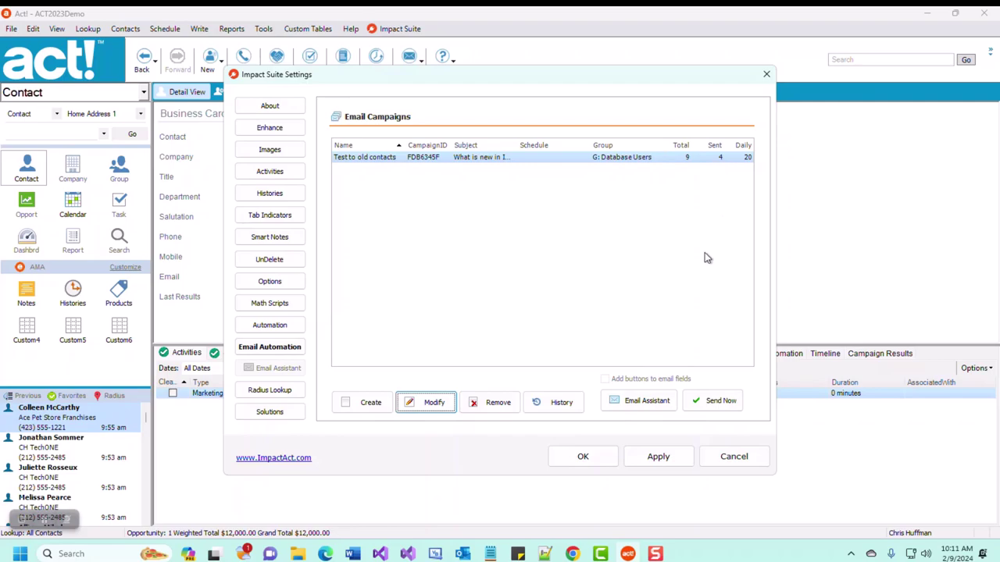
- Send the campaign now so all 9 contacts receive it
click(710, 401)
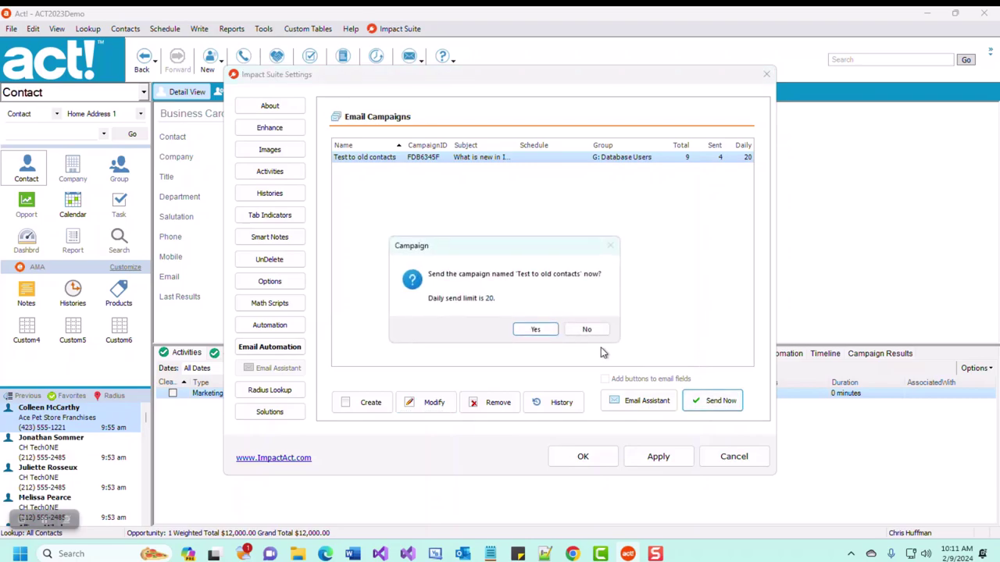
click(538, 330)
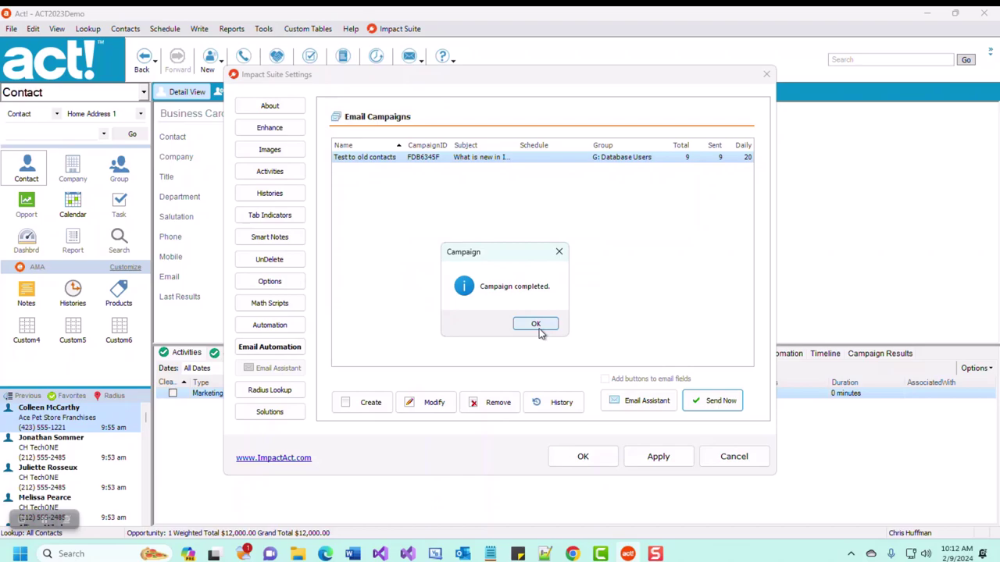
click(536, 324)
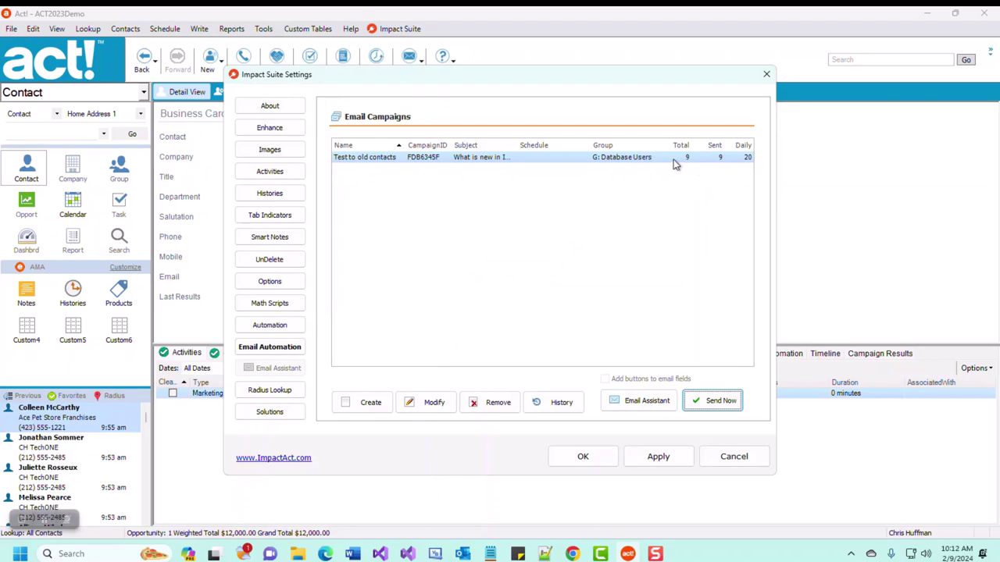
- Check the campaign history's nine runs, then send the campaign once more
click(539, 404)
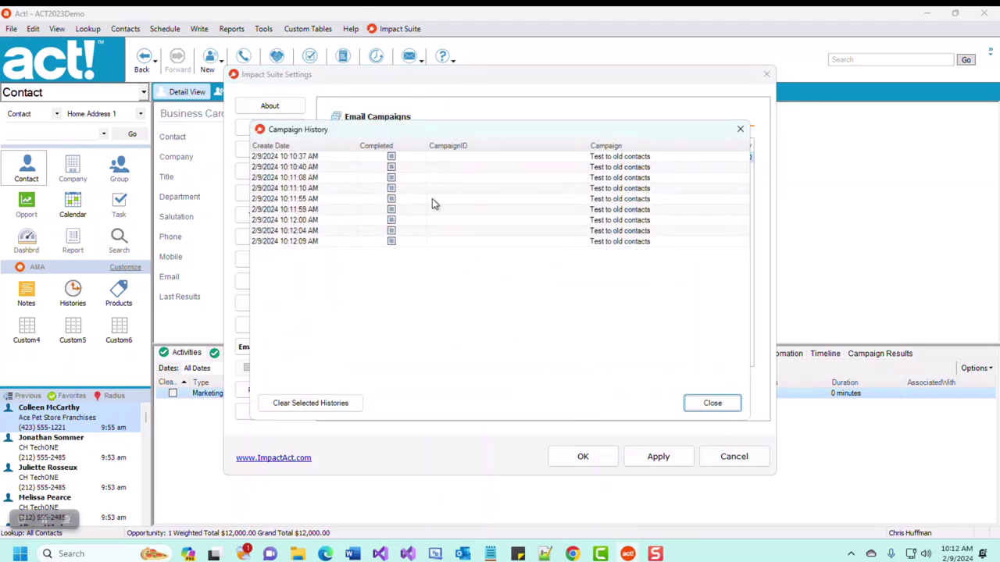
click(739, 129)
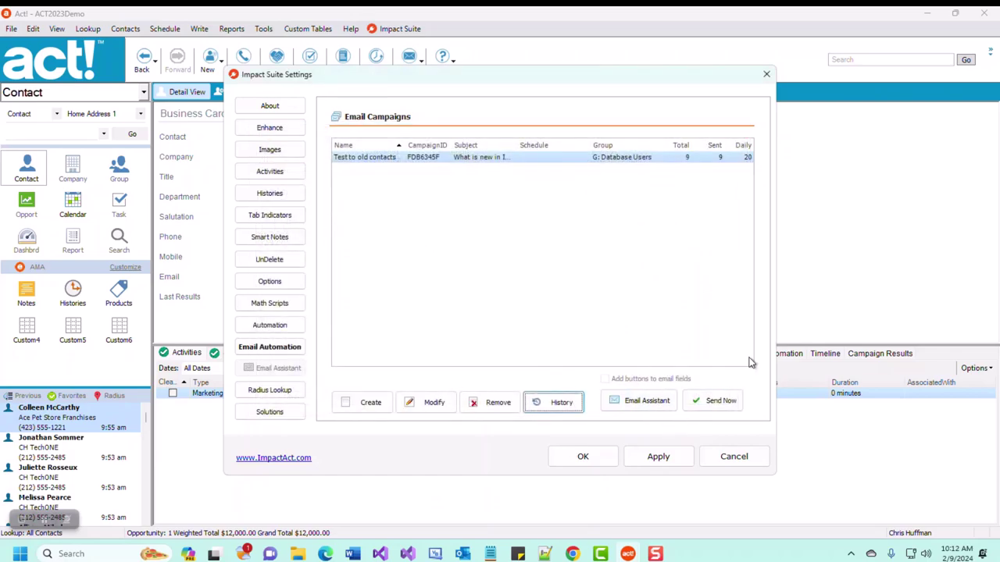
click(699, 403)
click(534, 332)
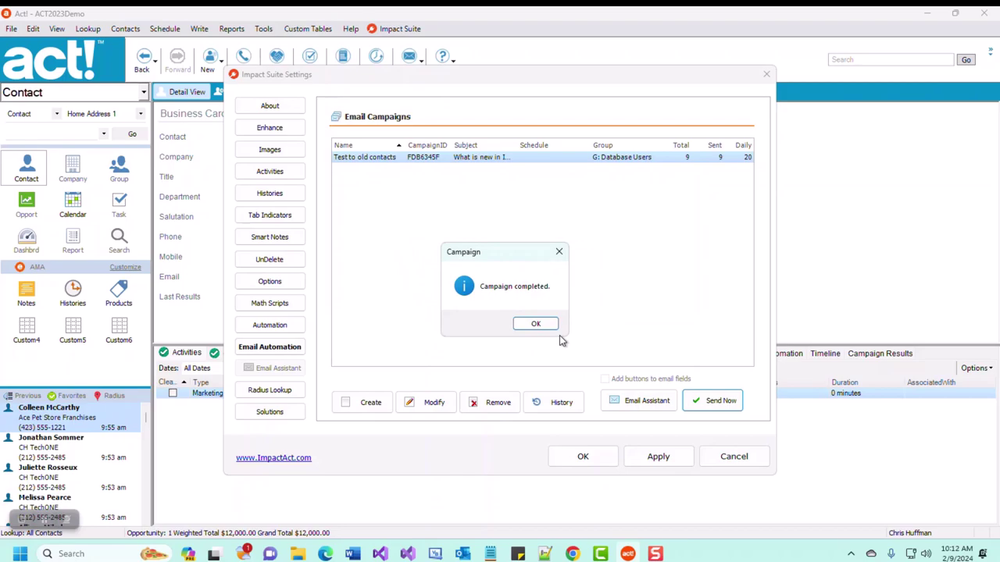
click(542, 323)
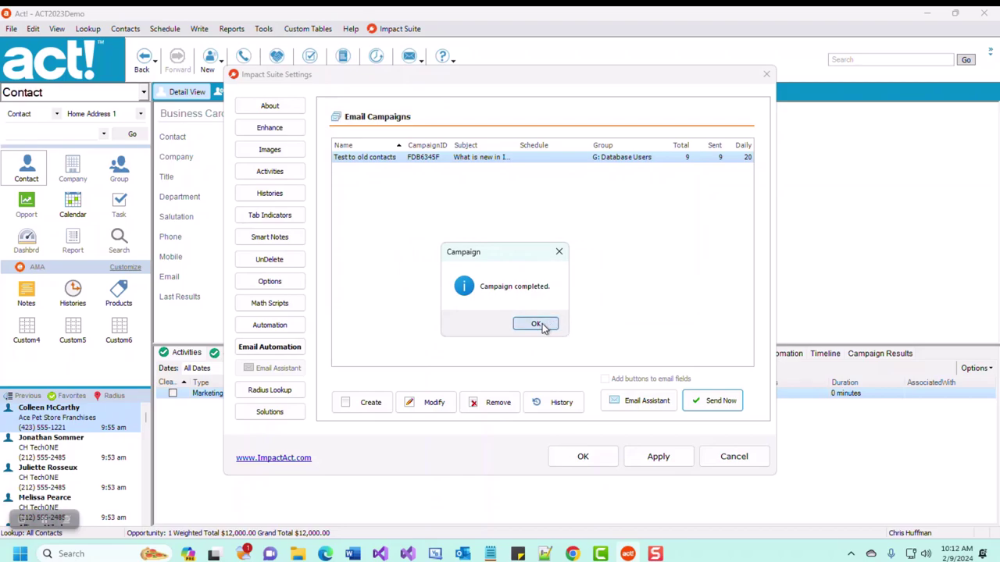